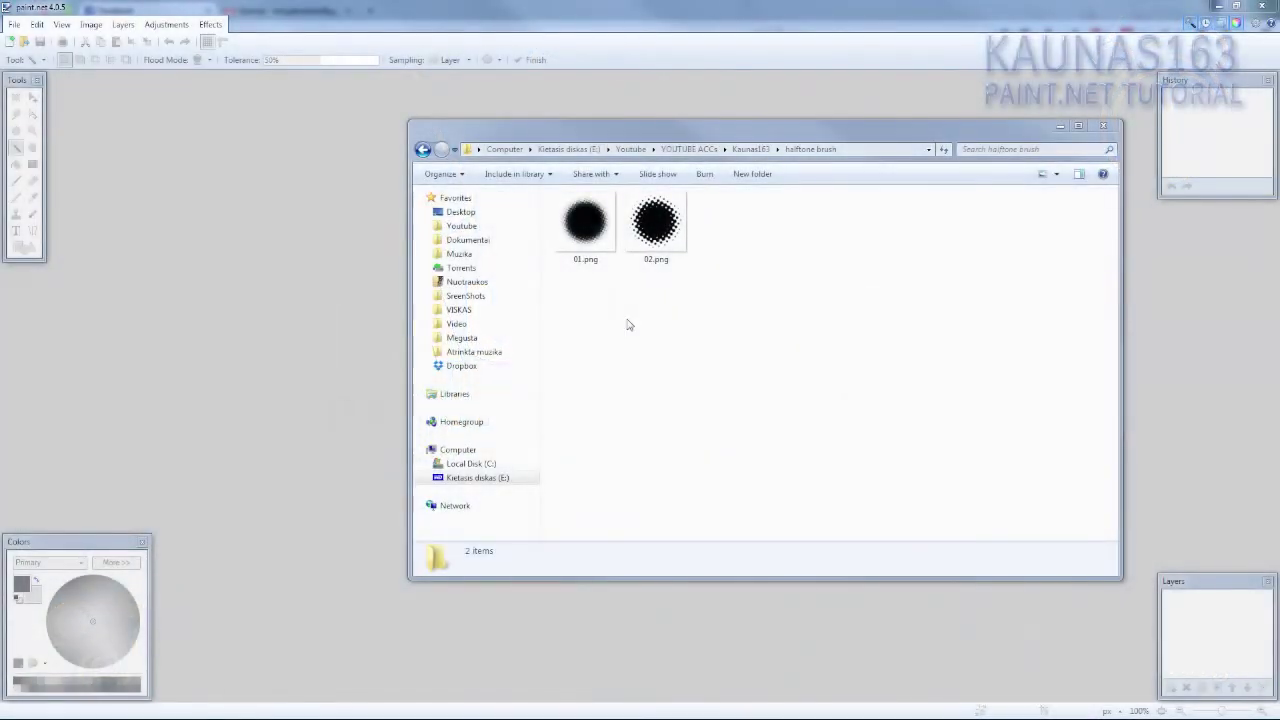
Preview the sample halftone images 01.png and 02.png full-screen
click(573, 245)
double_click(573, 245)
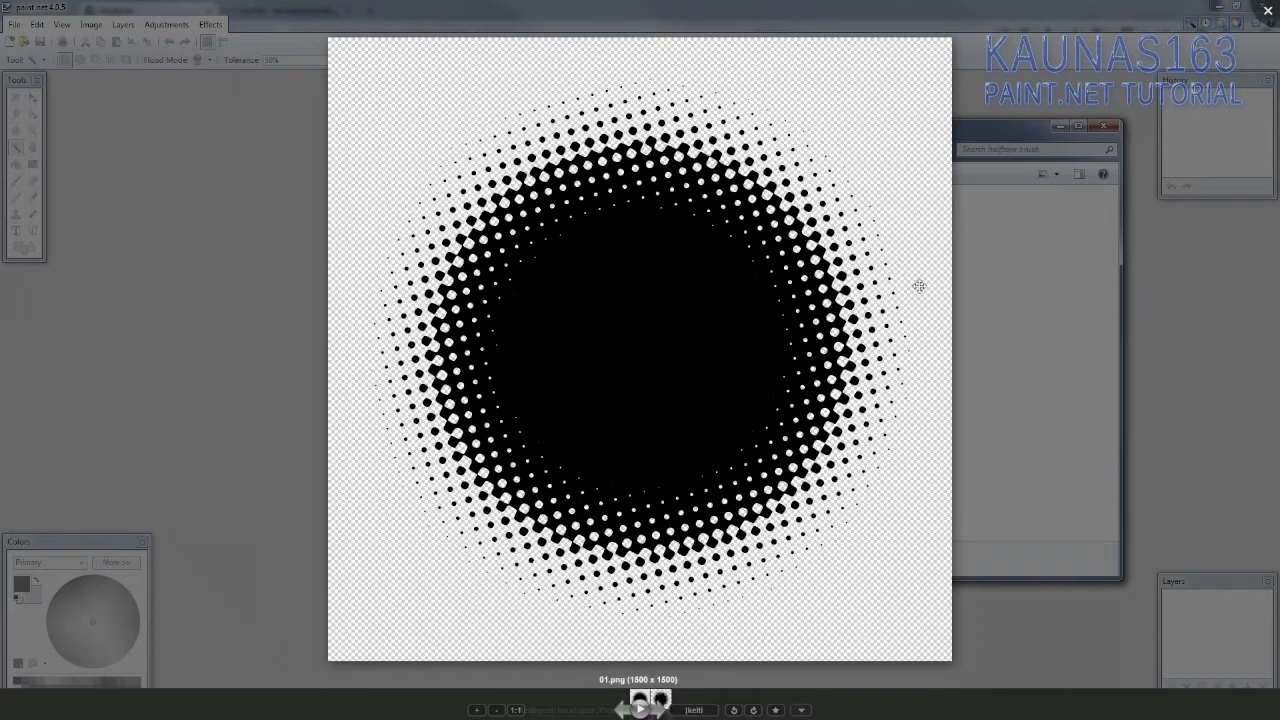
key(Right)
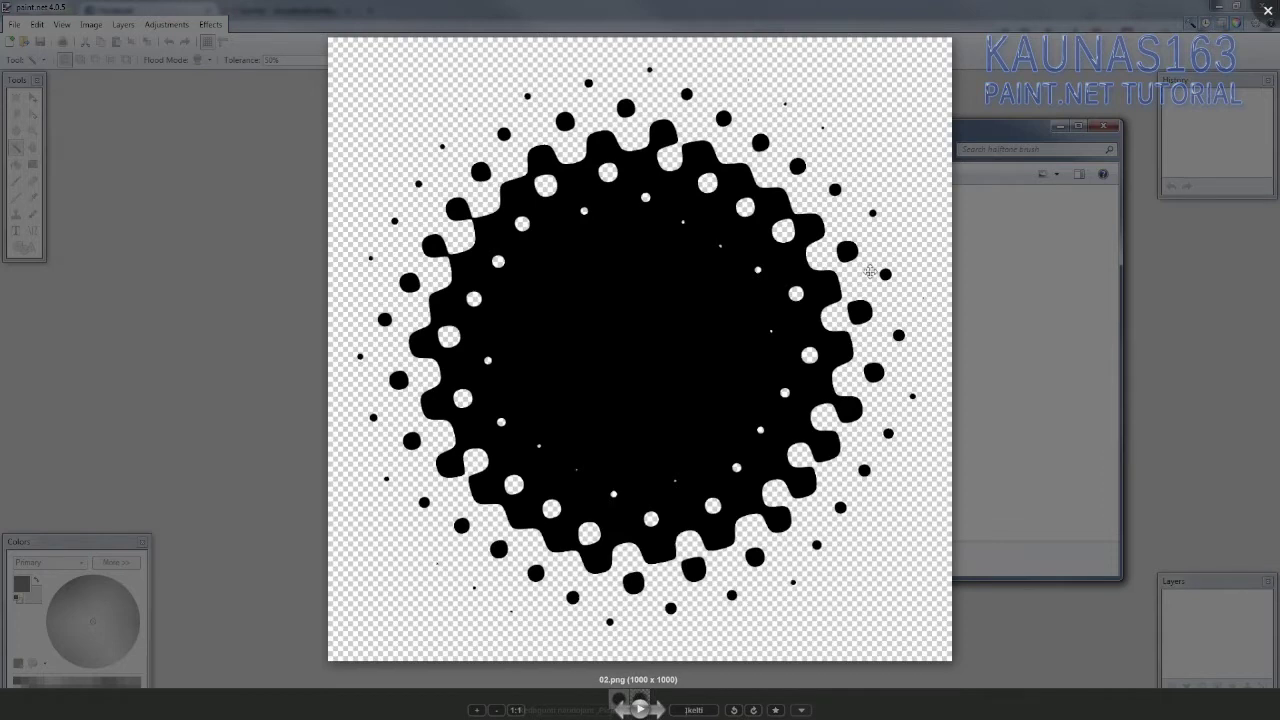
key(Escape)
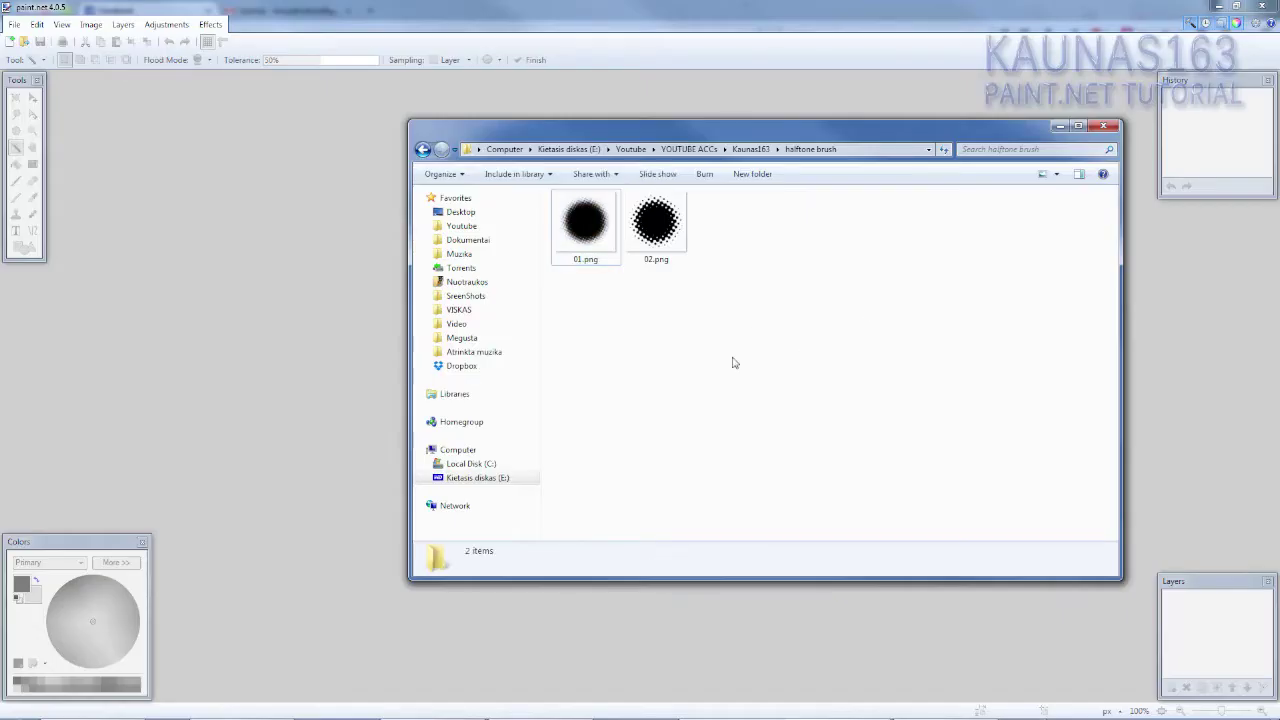
Create a new blank 1000 × 1000 pixel image in Paint.NET
click(614, 6)
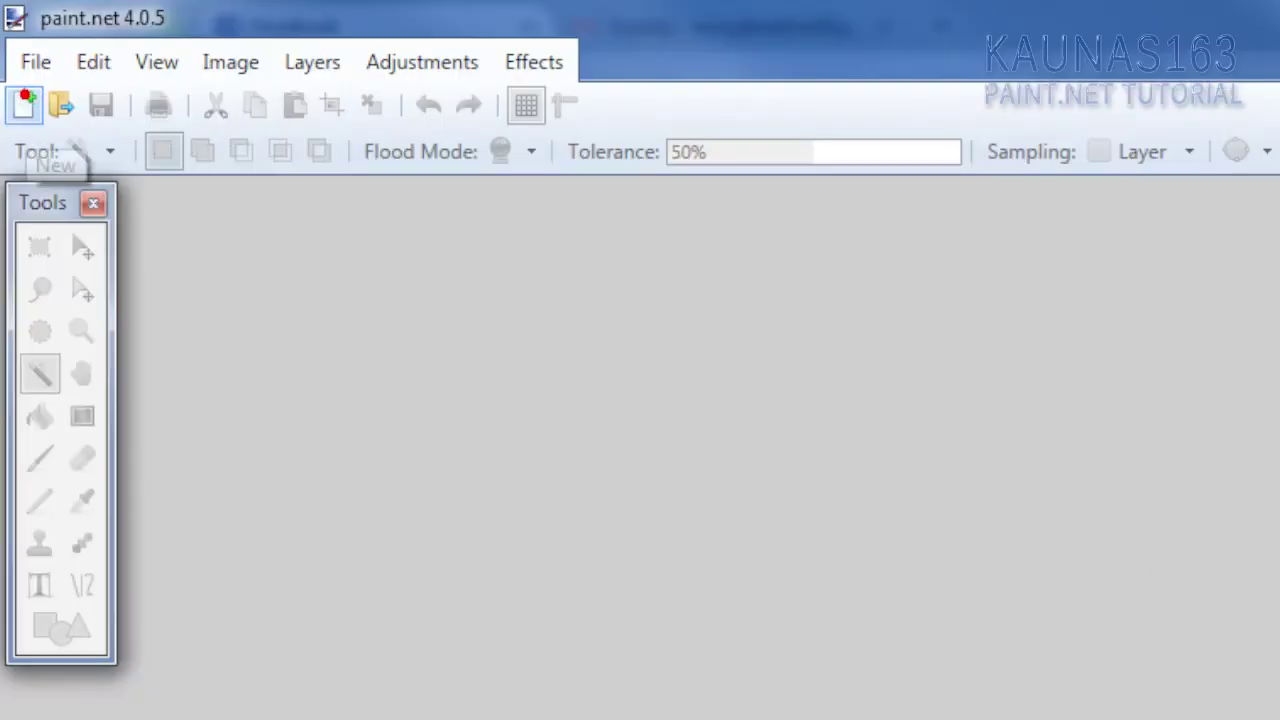
click(10, 40)
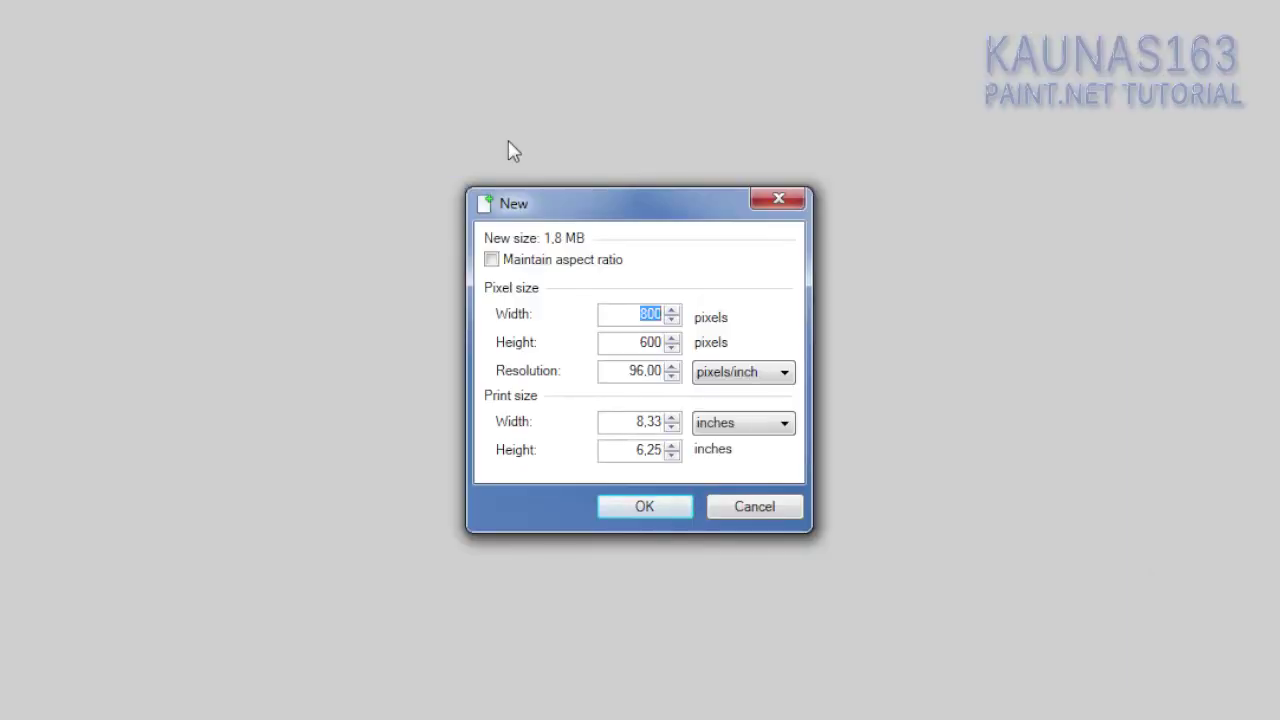
text(100)
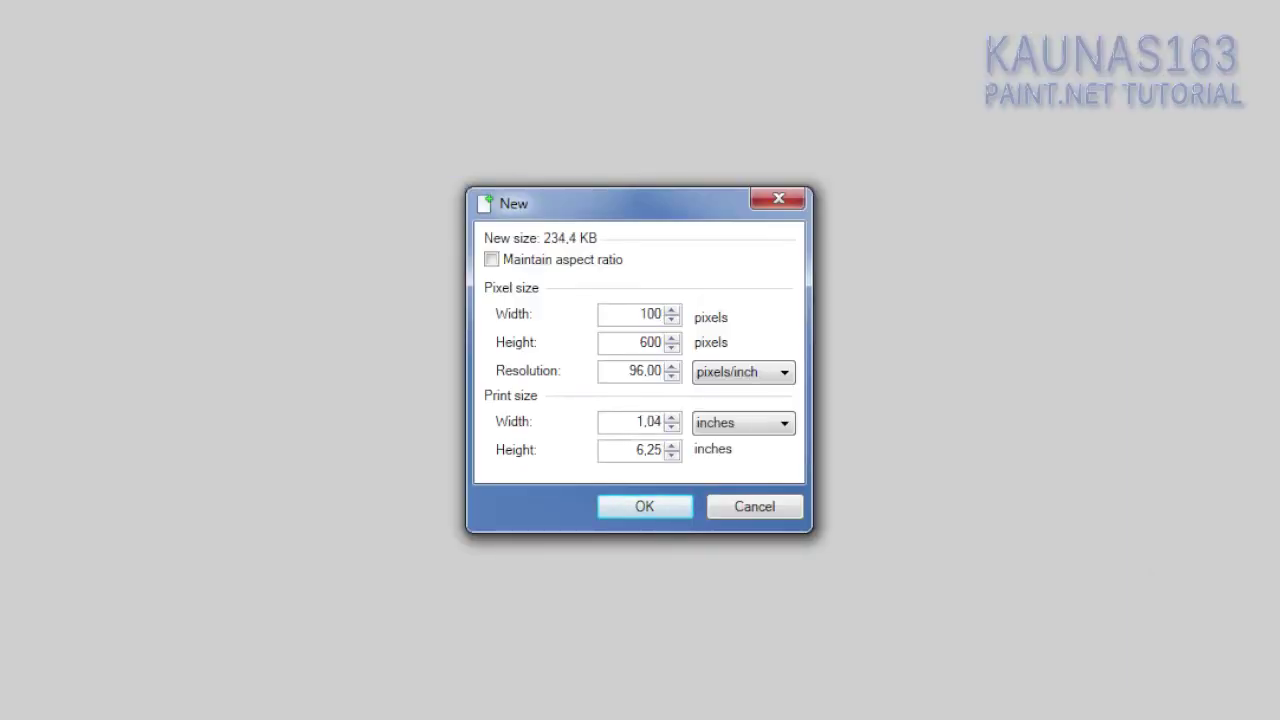
key(Tab)
text(1000)
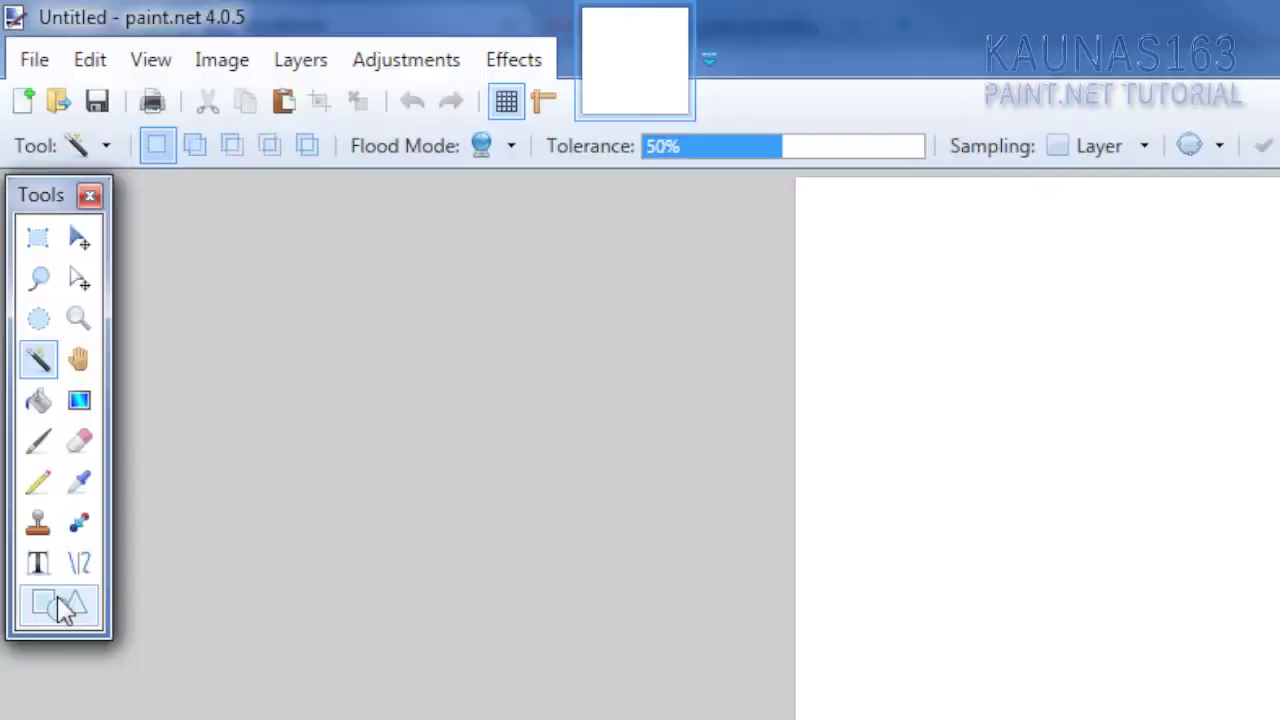
click(25, 248)
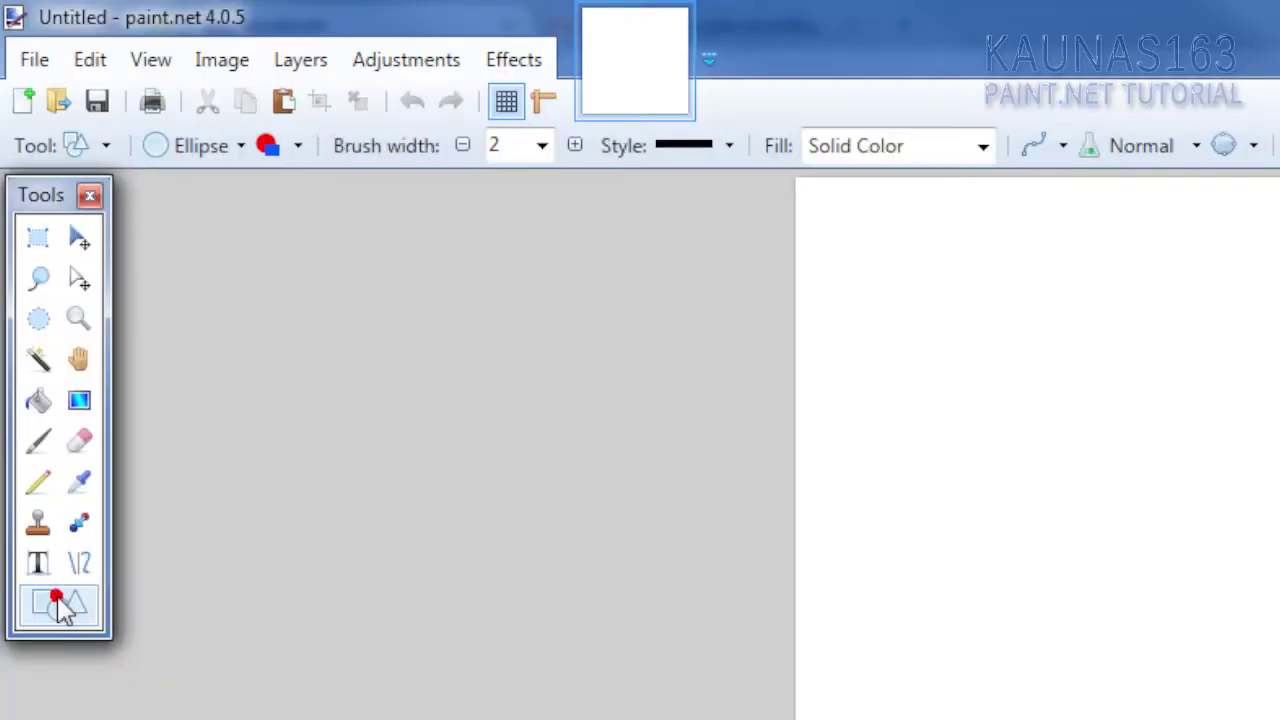
Switch between the Paintbrush and Shapes tools, ending on Shapes
click(38, 440)
click(57, 598)
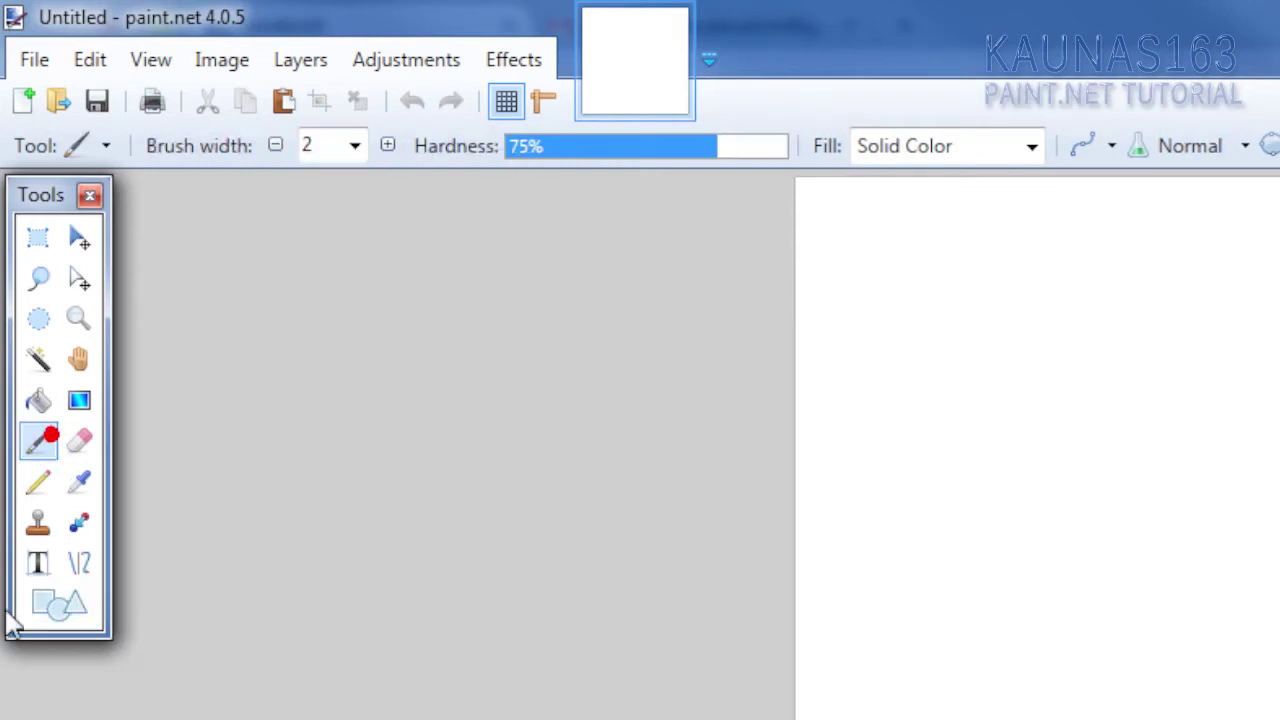
click(57, 600)
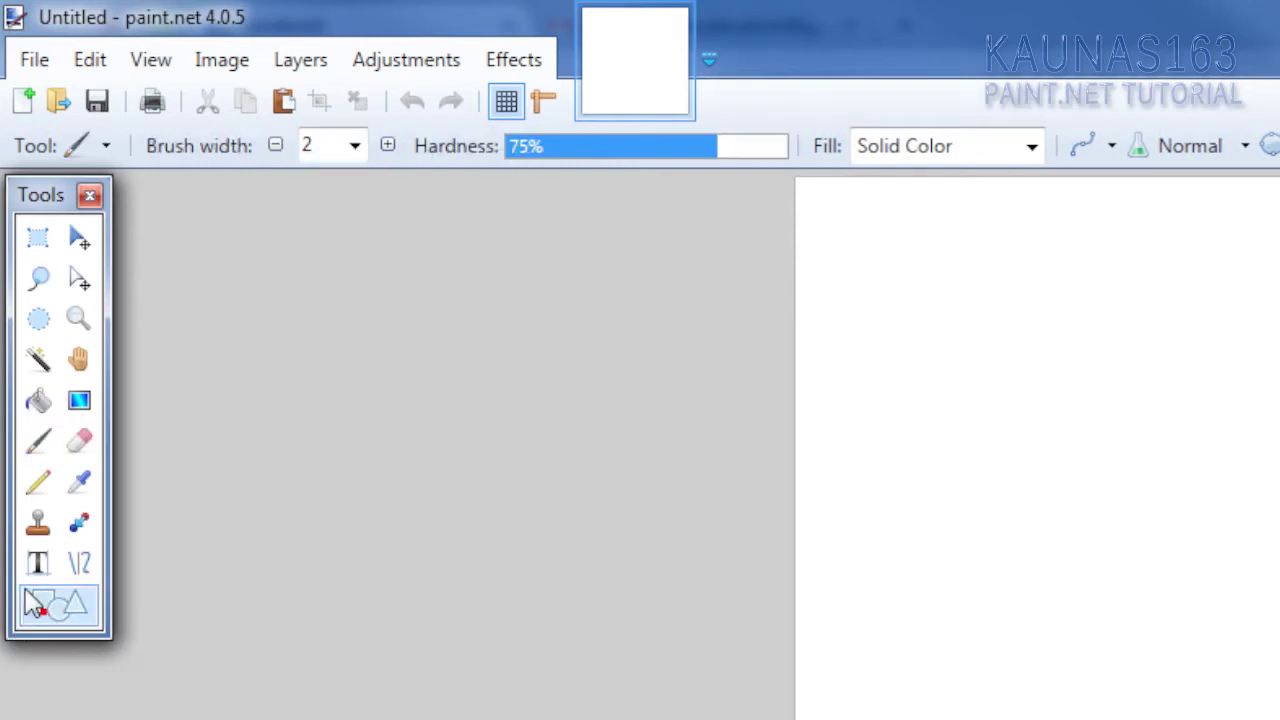
click(39, 442)
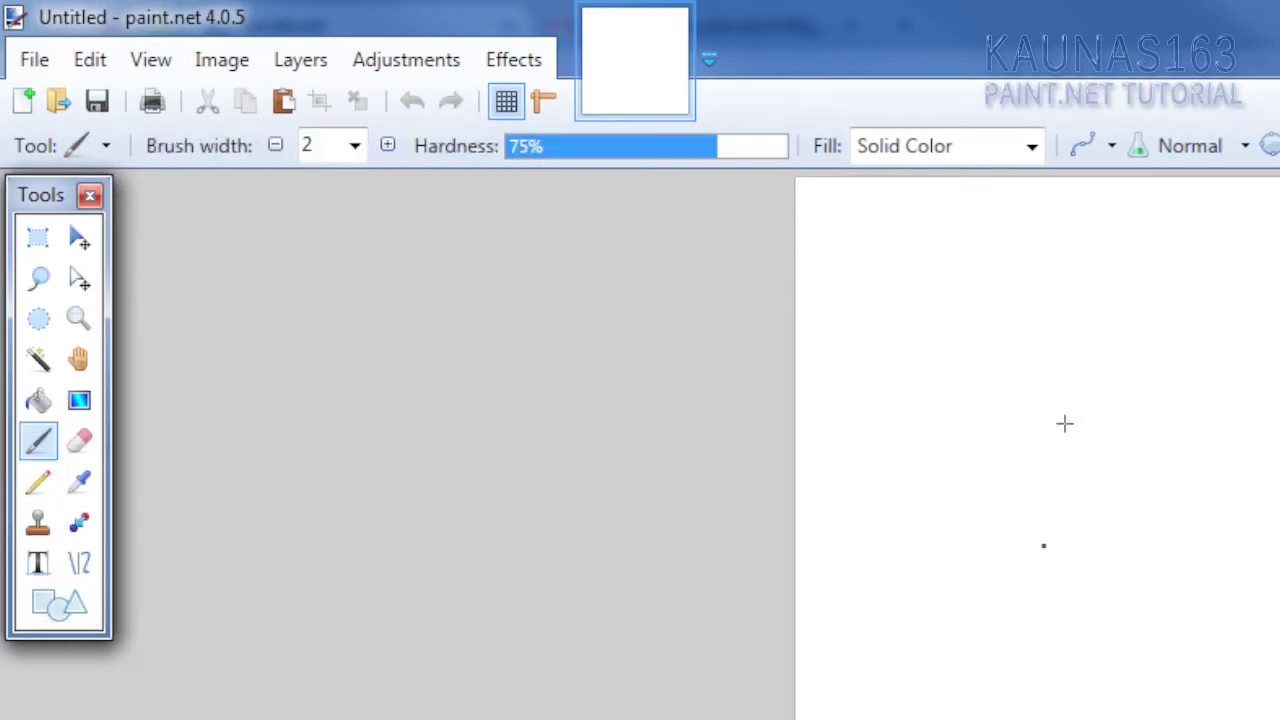
click(30, 622)
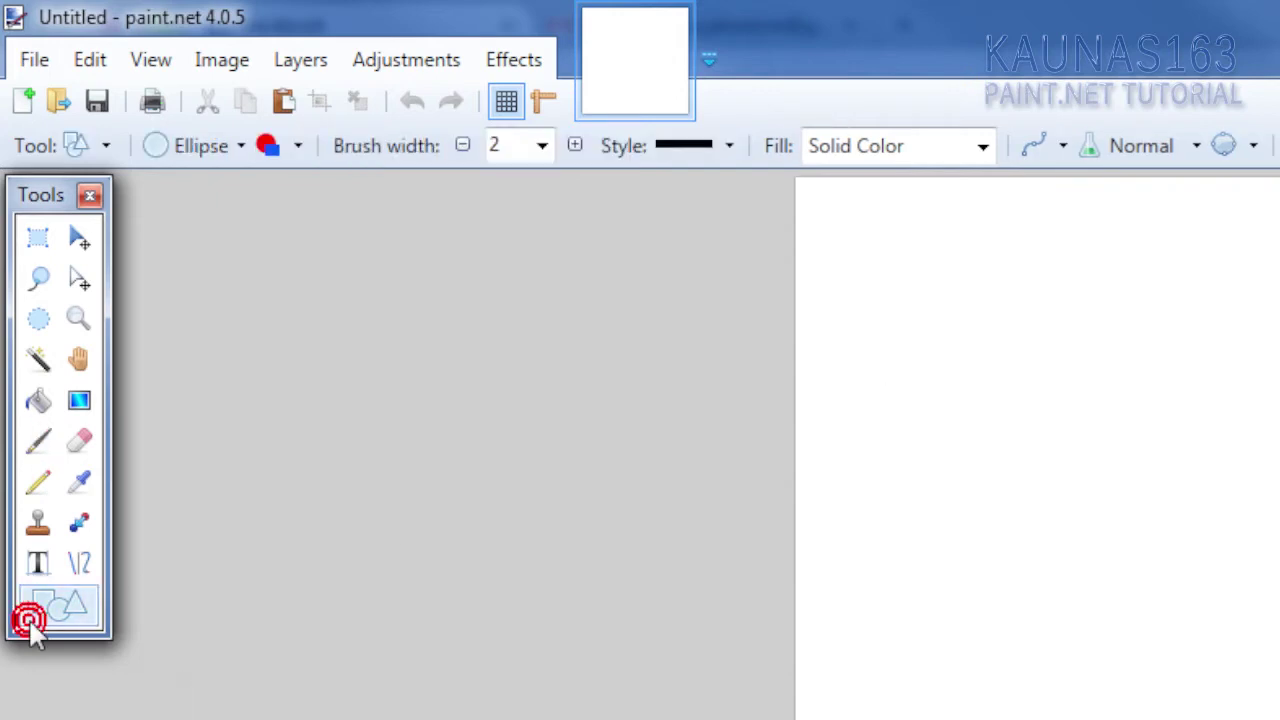
Choose the Ellipse shape with Draw Filled Shape mode and no outline
click(195, 152)
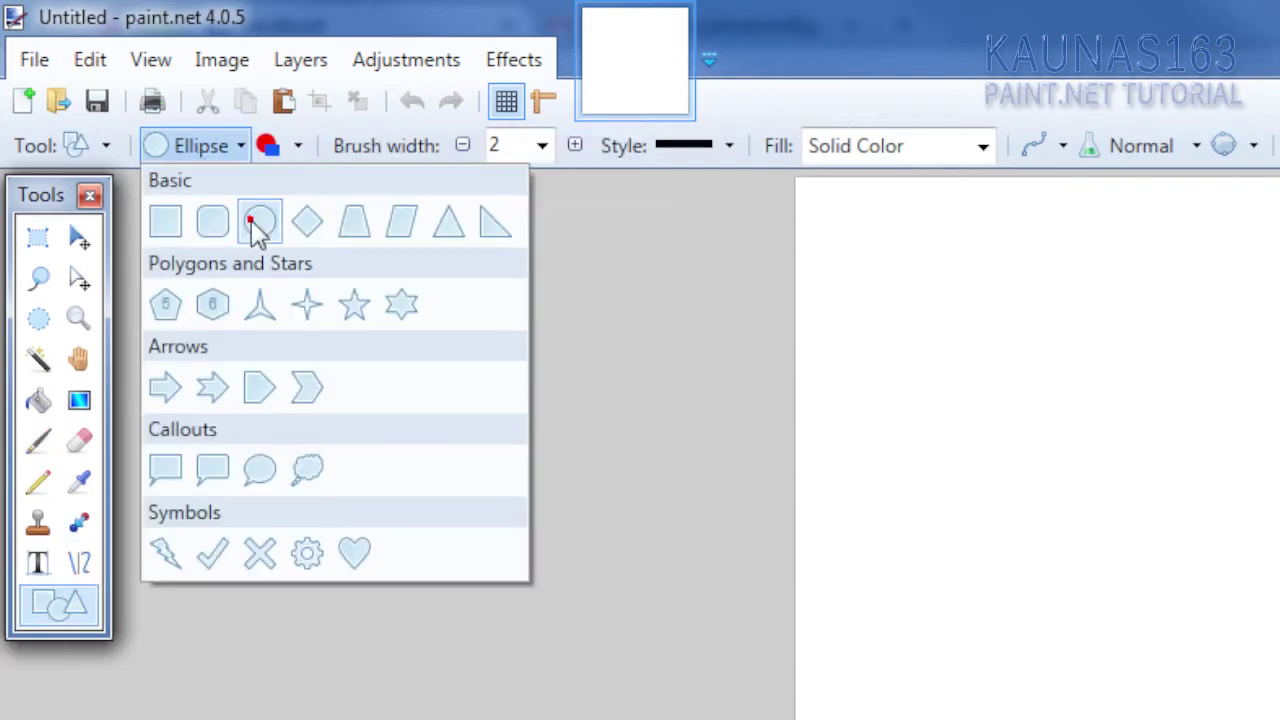
click(257, 222)
click(200, 147)
click(198, 145)
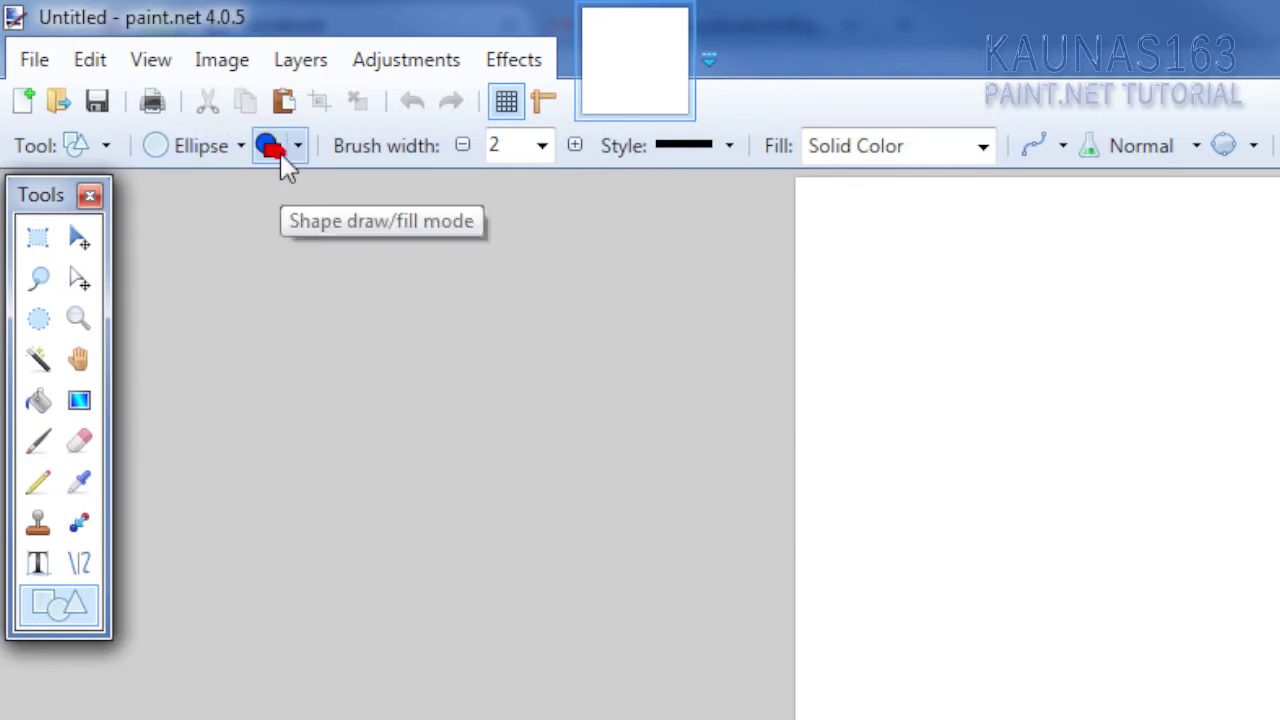
click(297, 146)
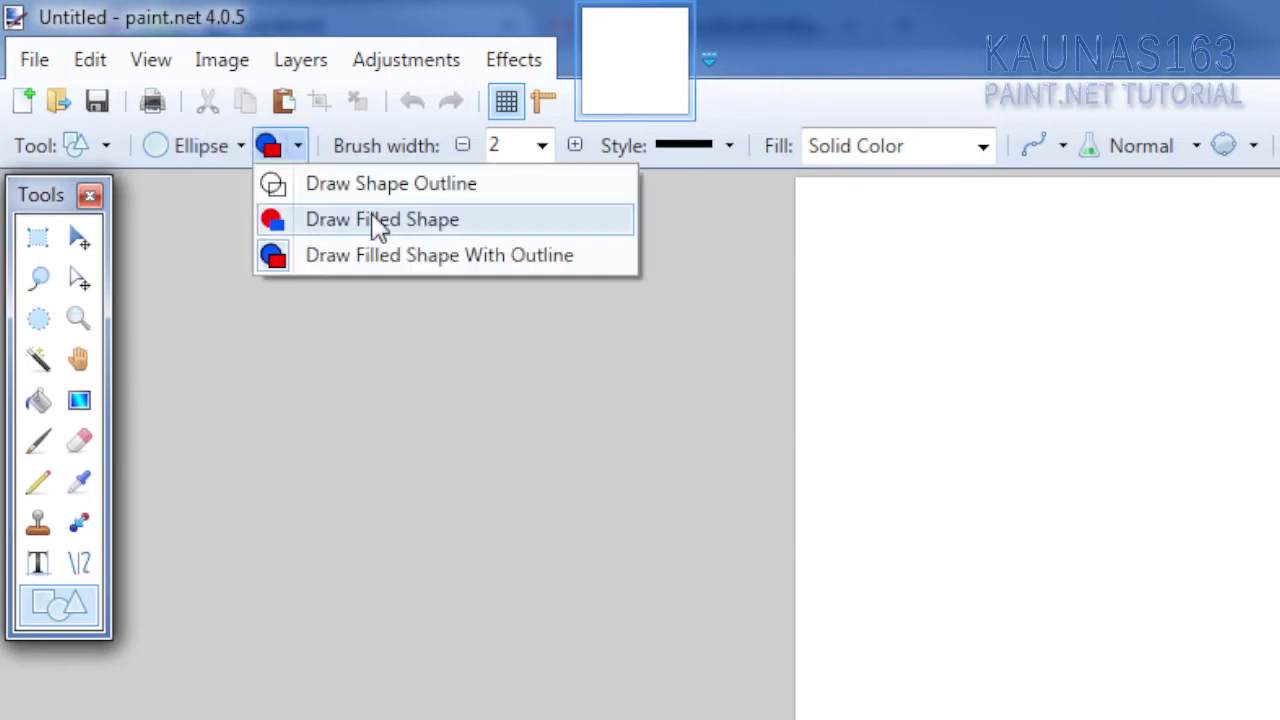
click(330, 222)
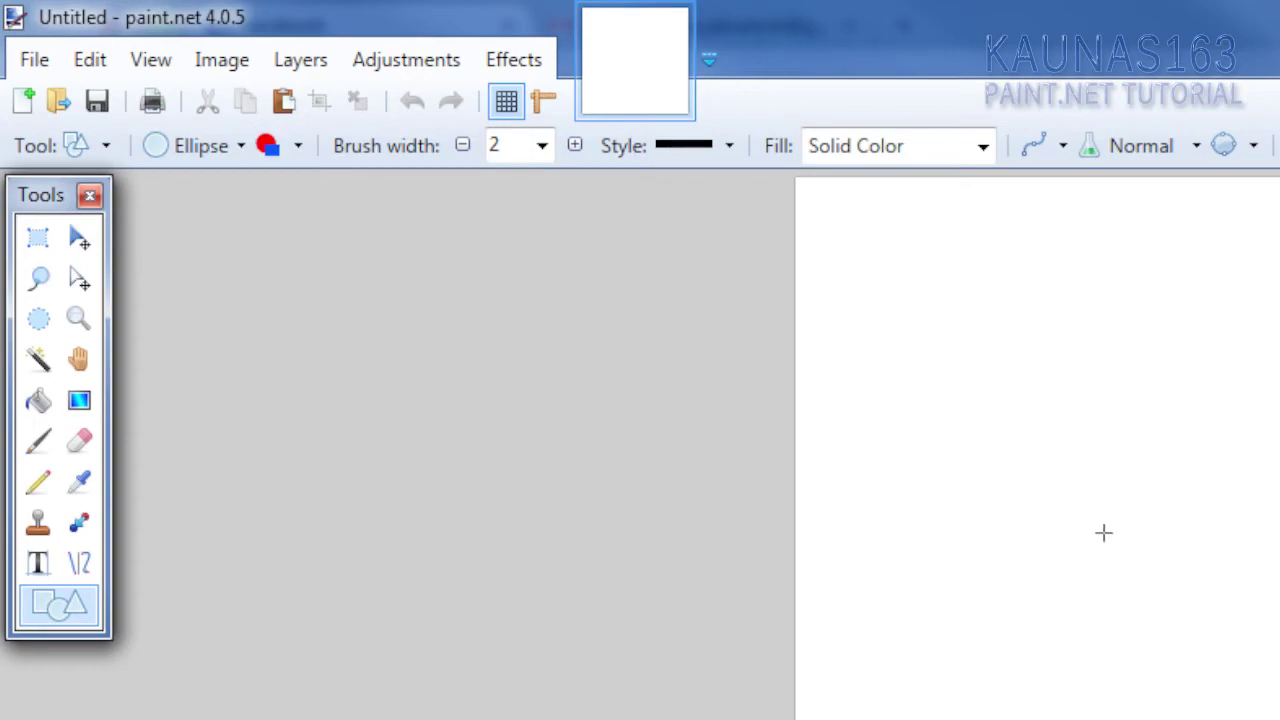
Draw a solid black circle about 418 pixels across, centred on the canvas
drag(1040, 466, 851, 590)
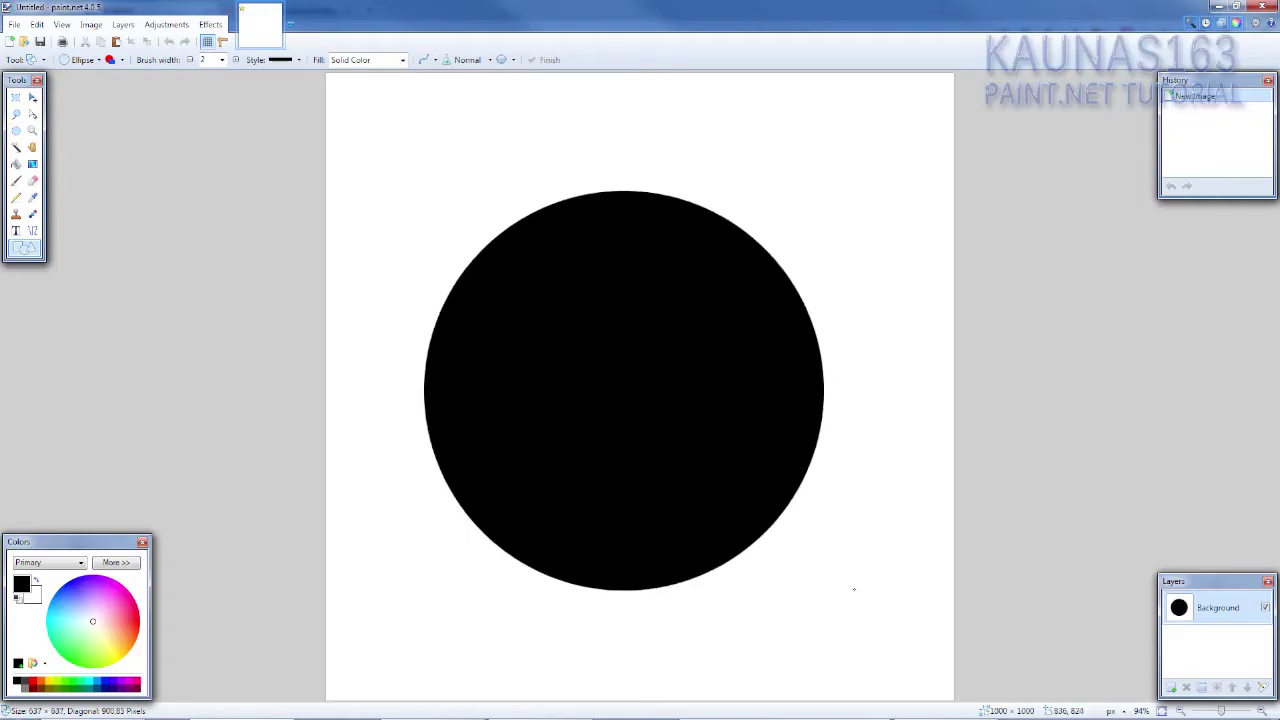
drag(886, 607, 886, 607)
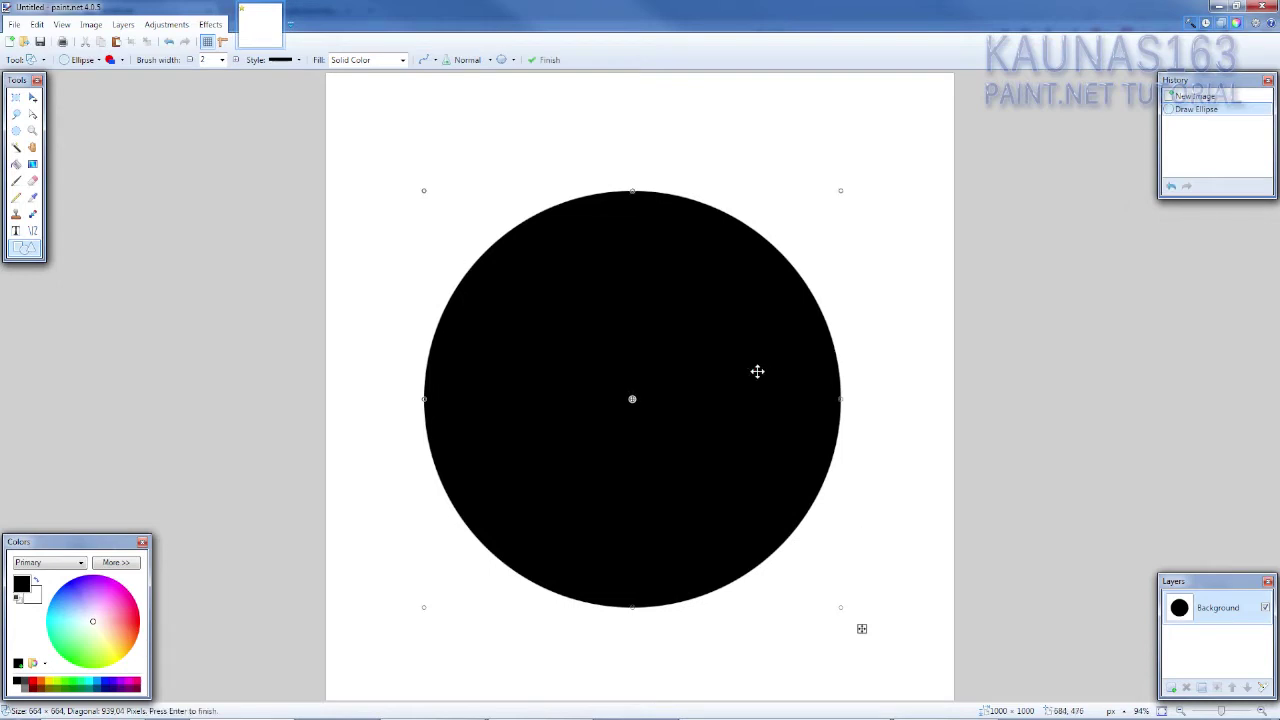
drag(757, 369, 764, 353)
key(Return)
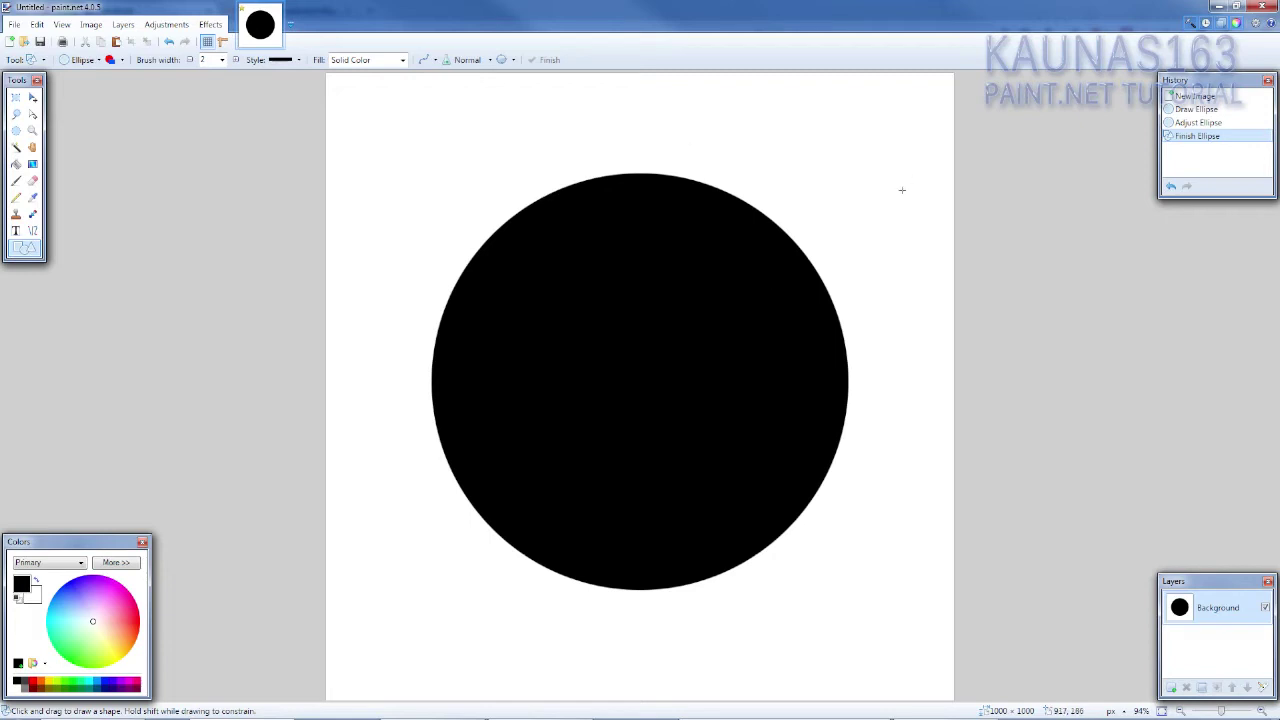
Apply a heavy Gaussian Blur so the circle fades softly into white
click(210, 24)
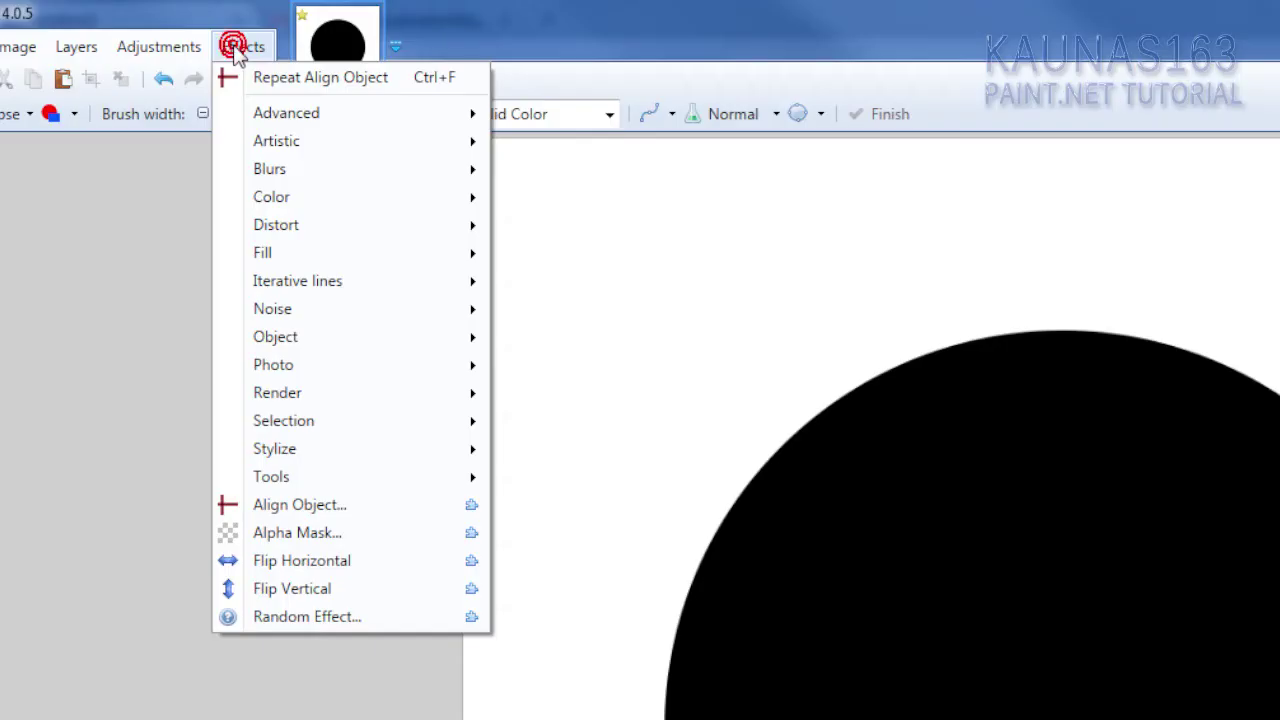
mouse_move(228, 89)
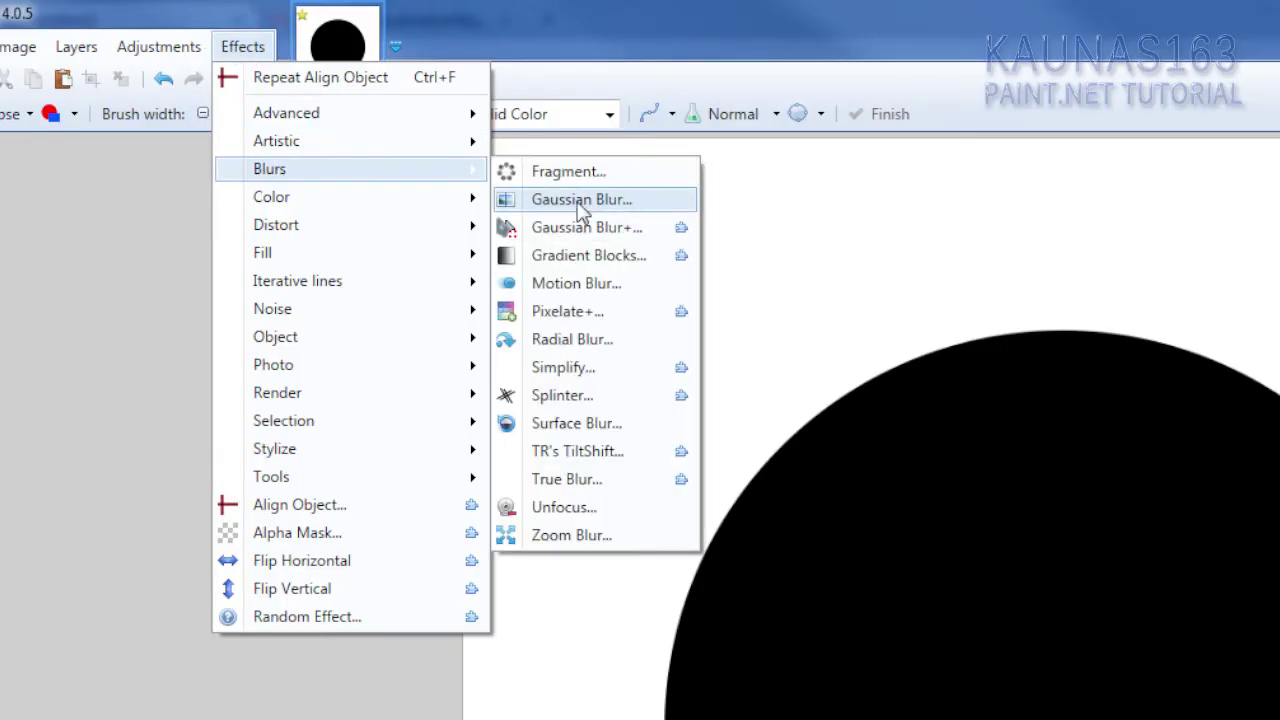
click(576, 200)
drag(1060, 622, 1279, 360)
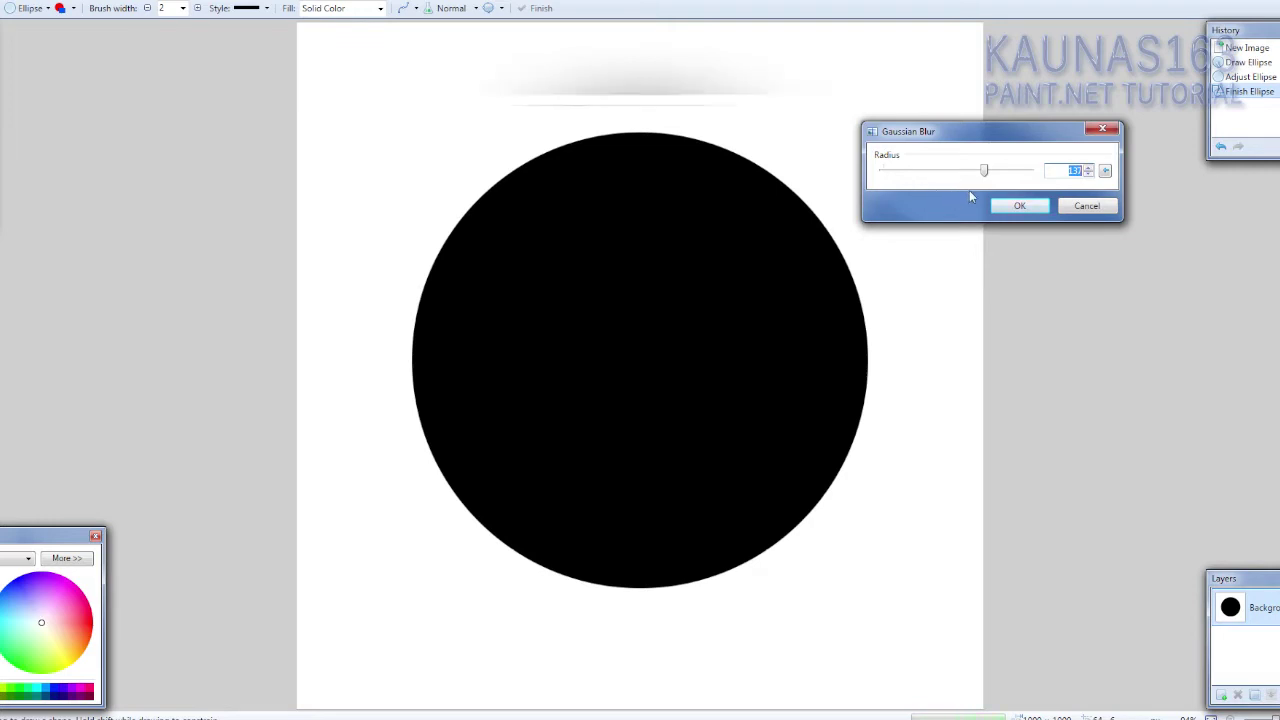
click(1019, 205)
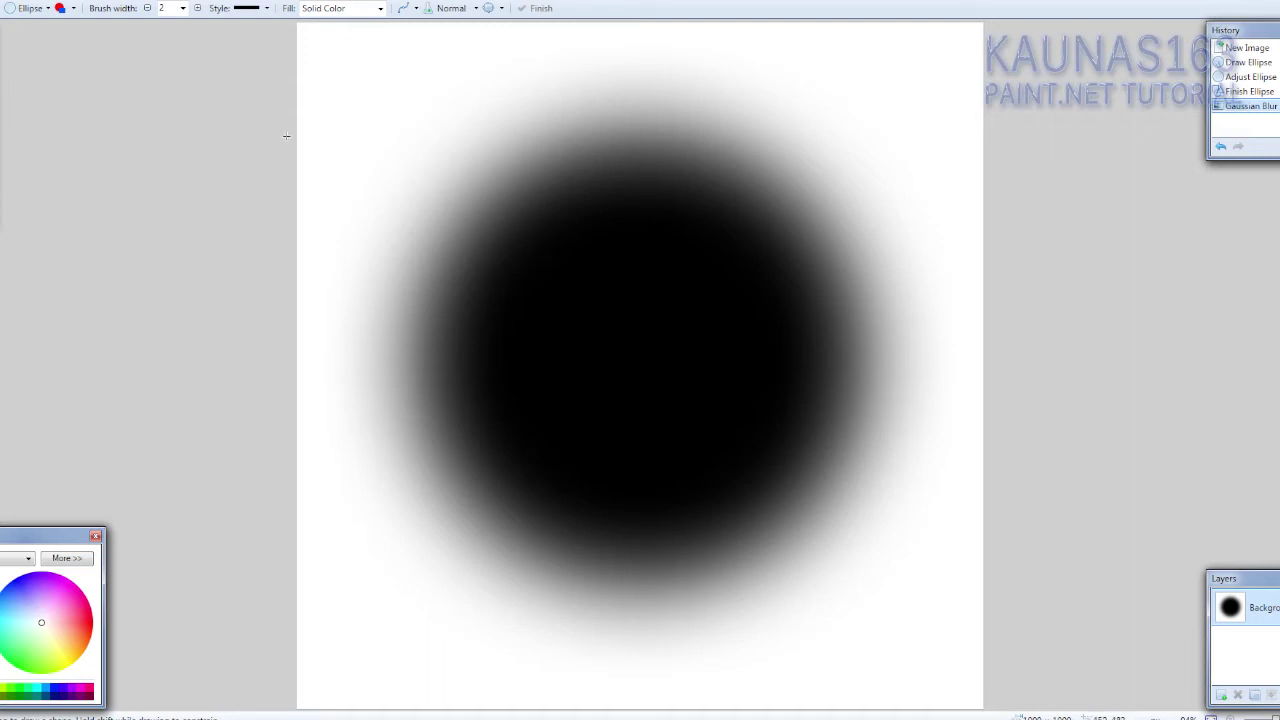
key(alt+c)
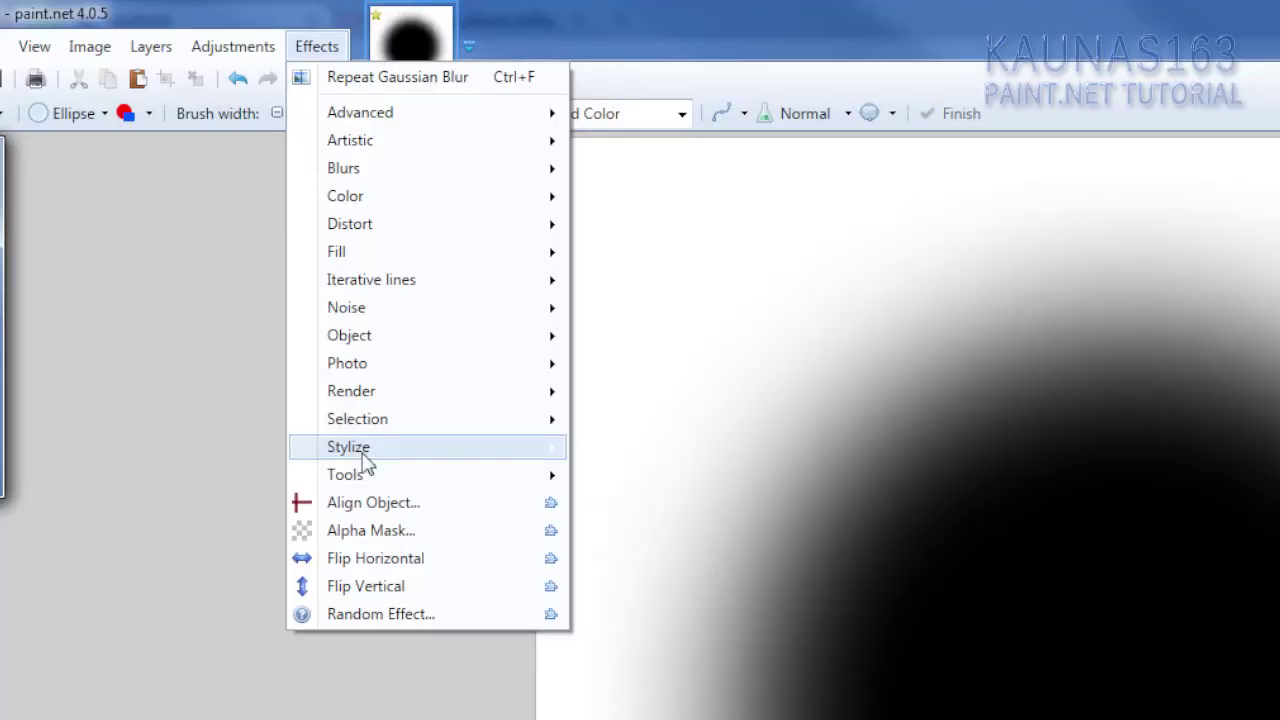
Open the Stylize > Halftone effect and set the dot shape to Rhomboid
click(426, 447)
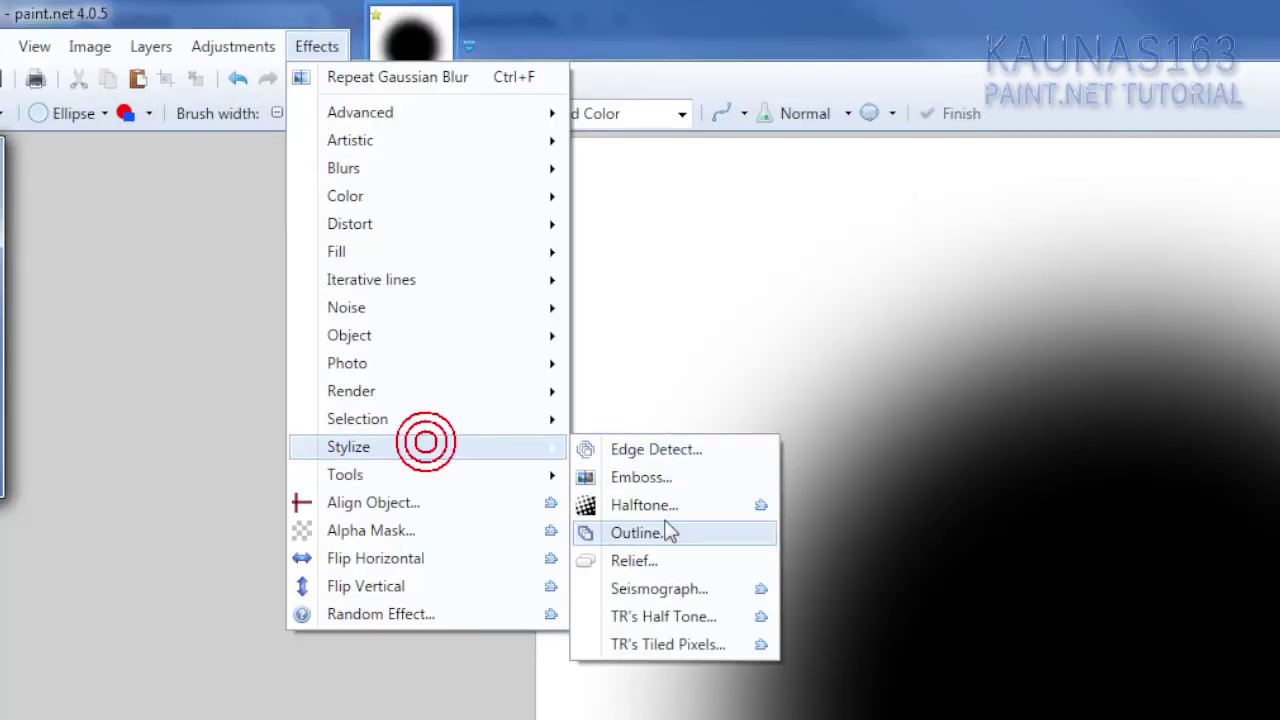
click(638, 507)
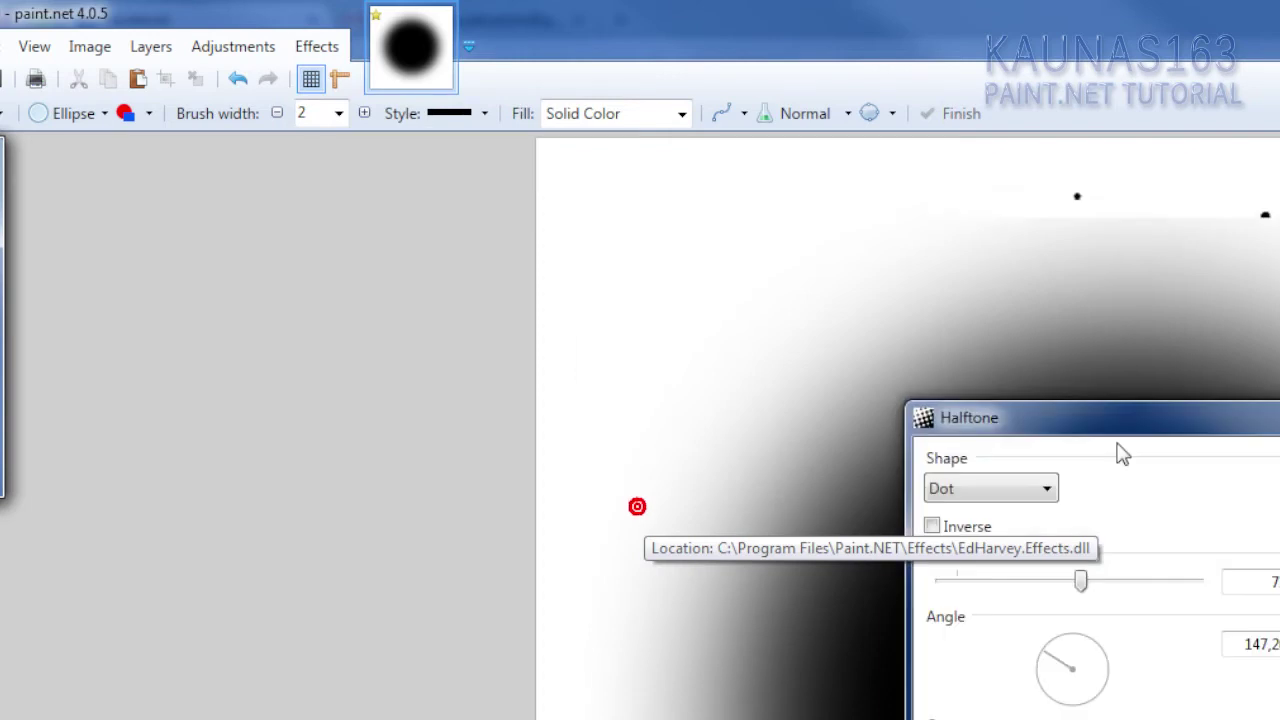
drag(1188, 423, 1279, 426)
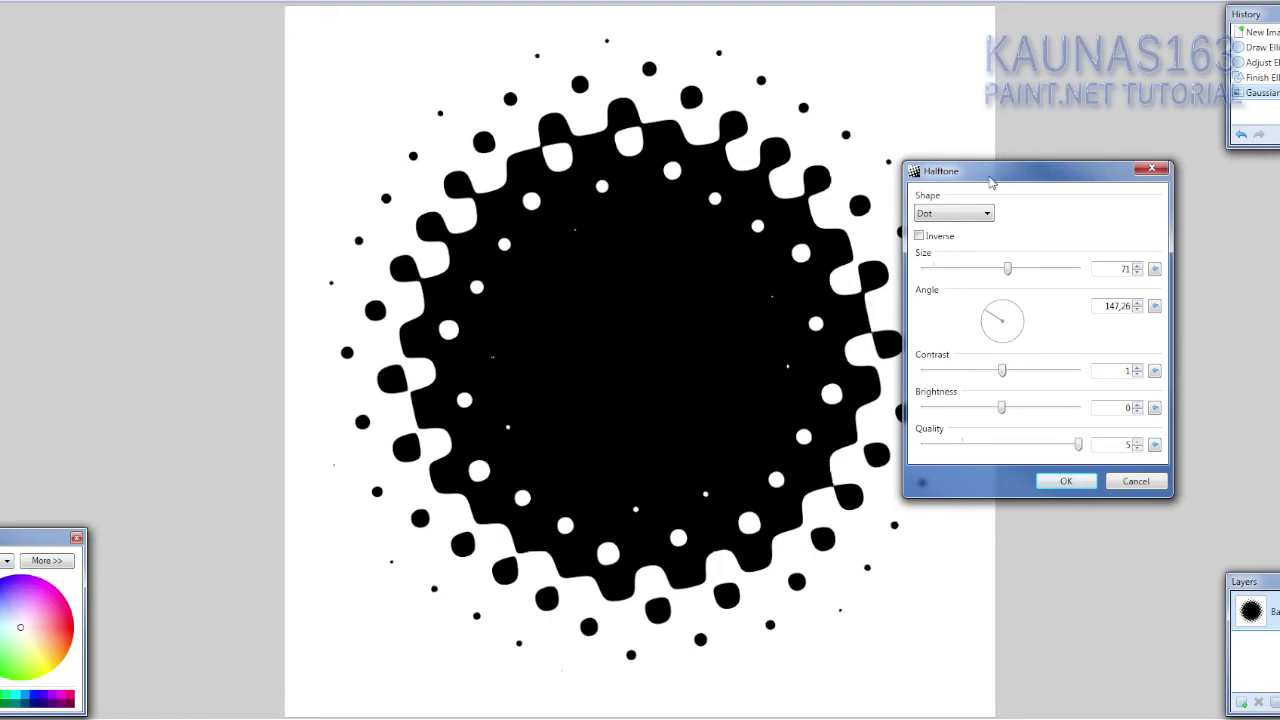
click(985, 214)
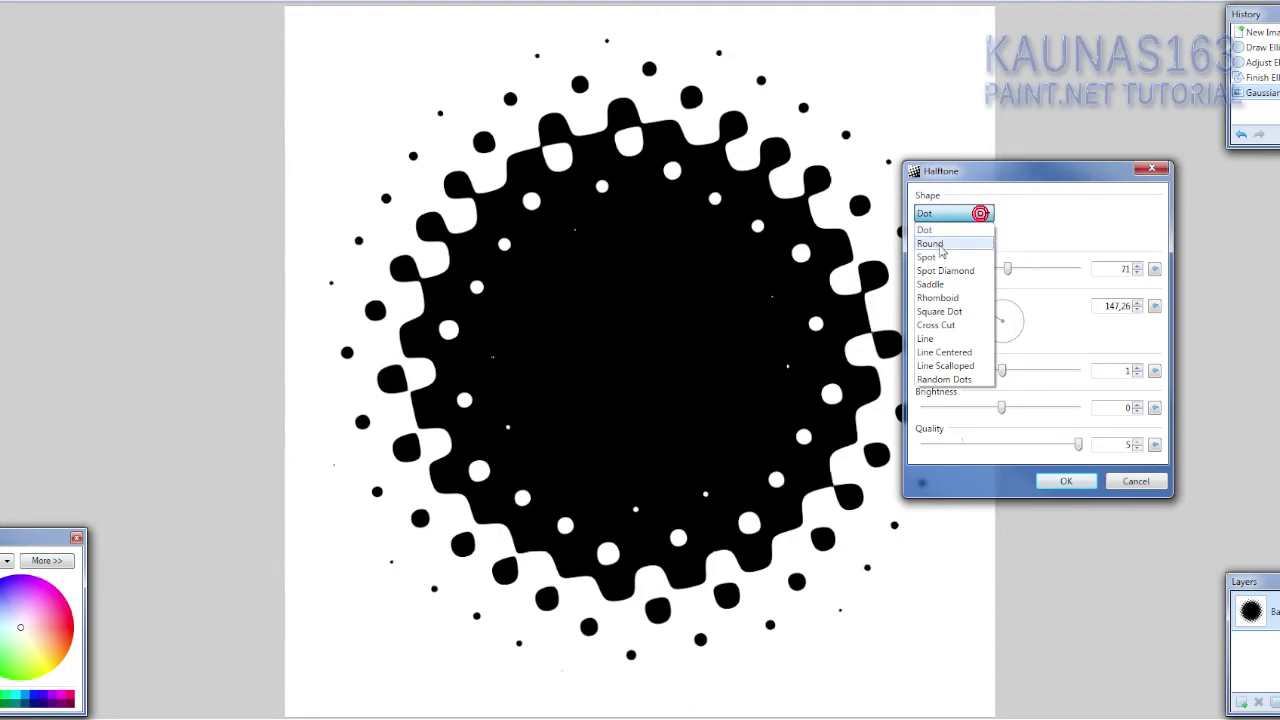
click(950, 240)
key(Down)
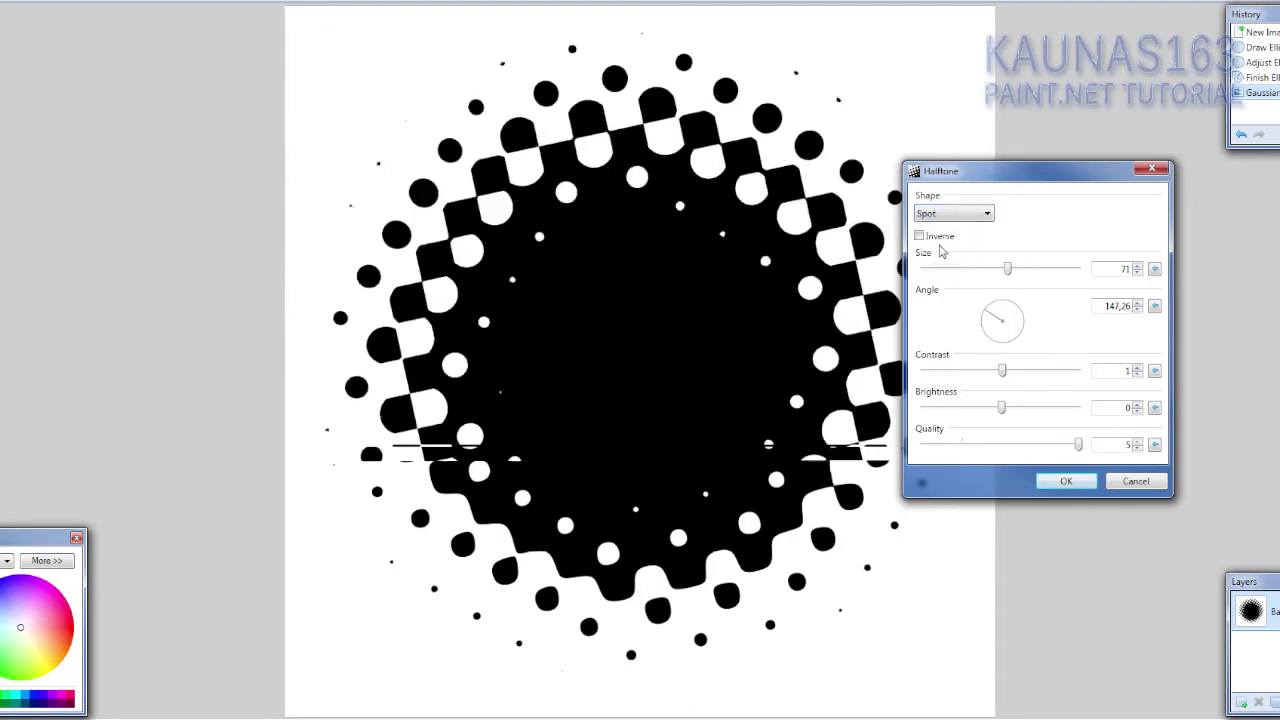
key(Down)
key(Down)
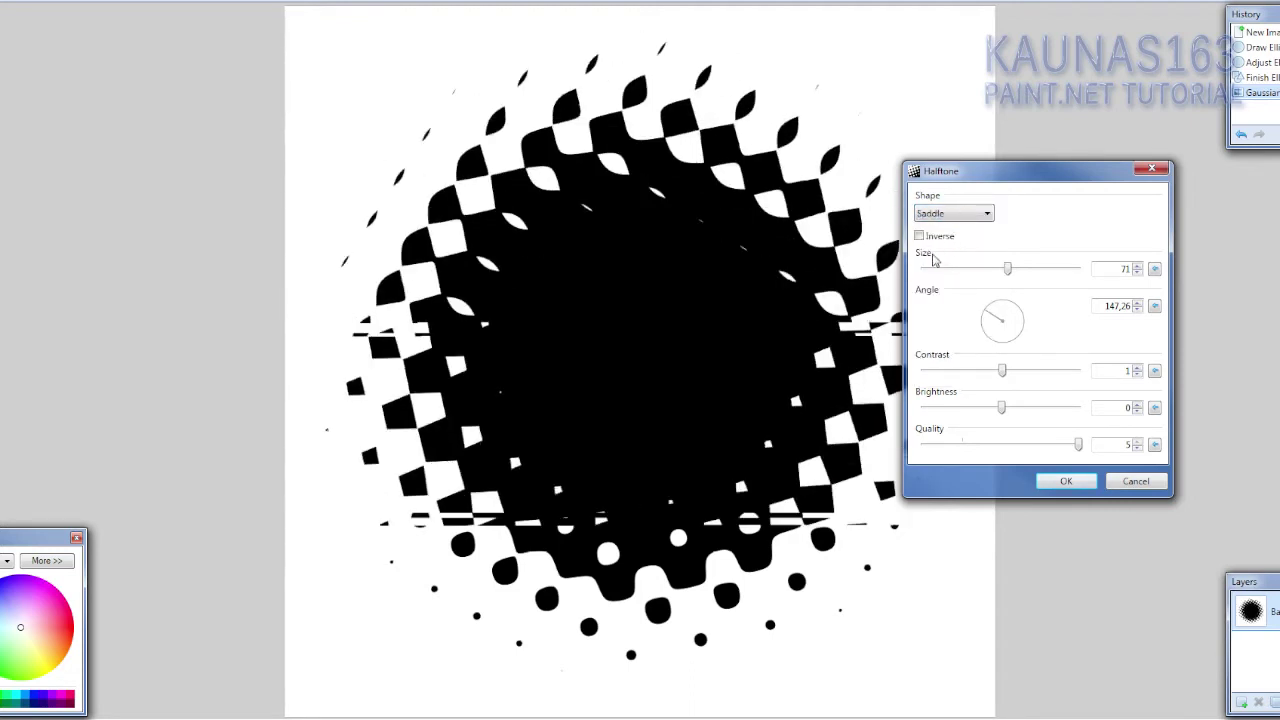
Set halftone size 47, contrast -9 and quality 5, then apply it
drag(1007, 270, 977, 271)
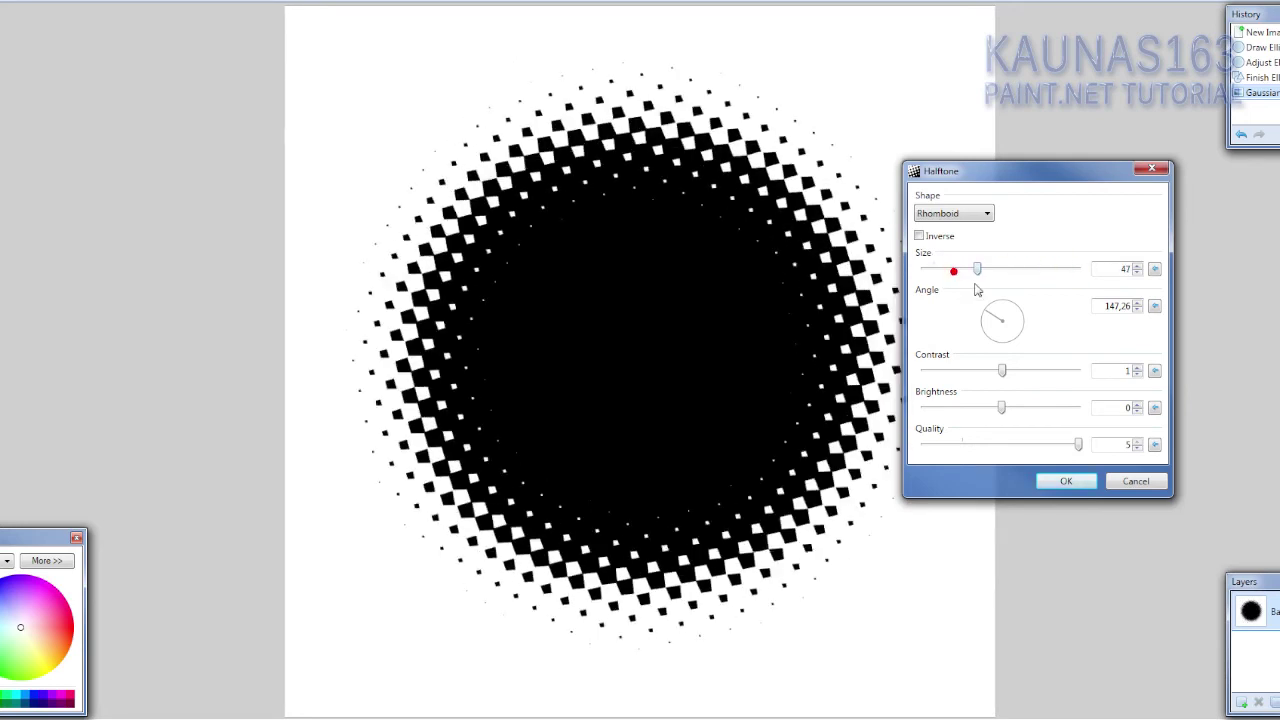
mouse_move(1001, 371)
mouse_down()
mouse_move(982, 375)
mouse_move(993, 371)
mouse_up()
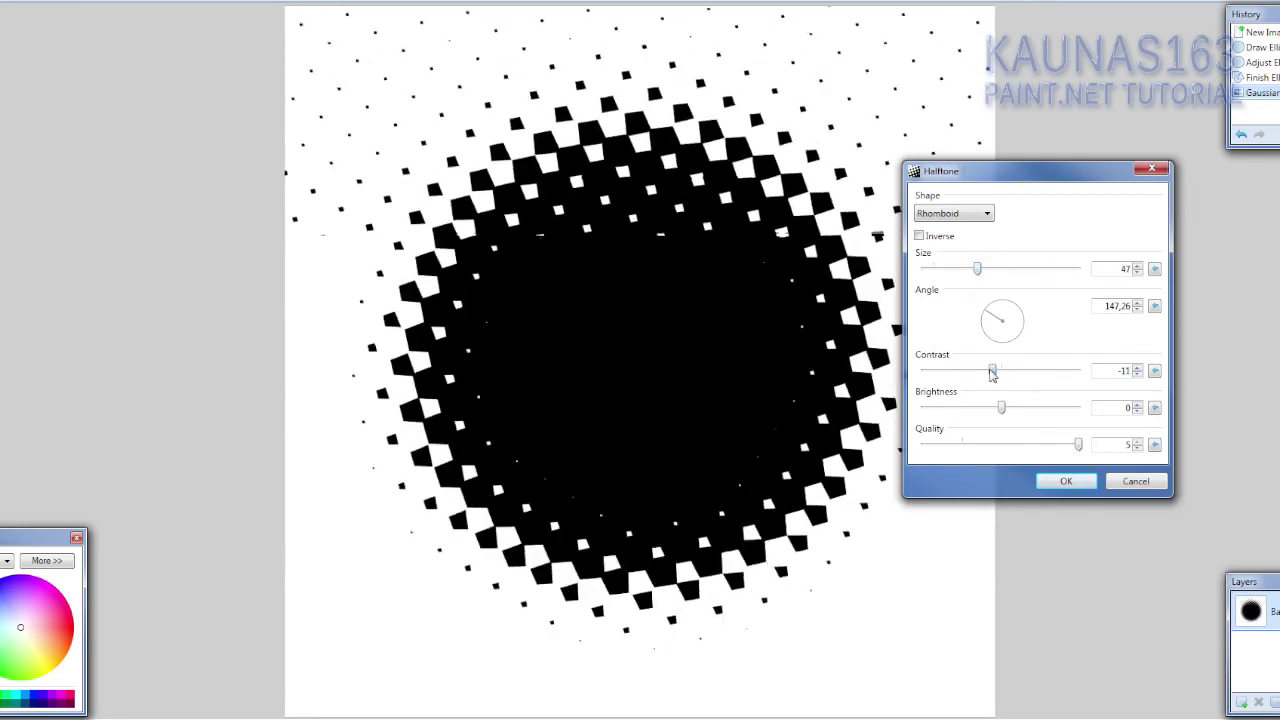
click(1138, 367)
click(1138, 367)
click(1137, 375)
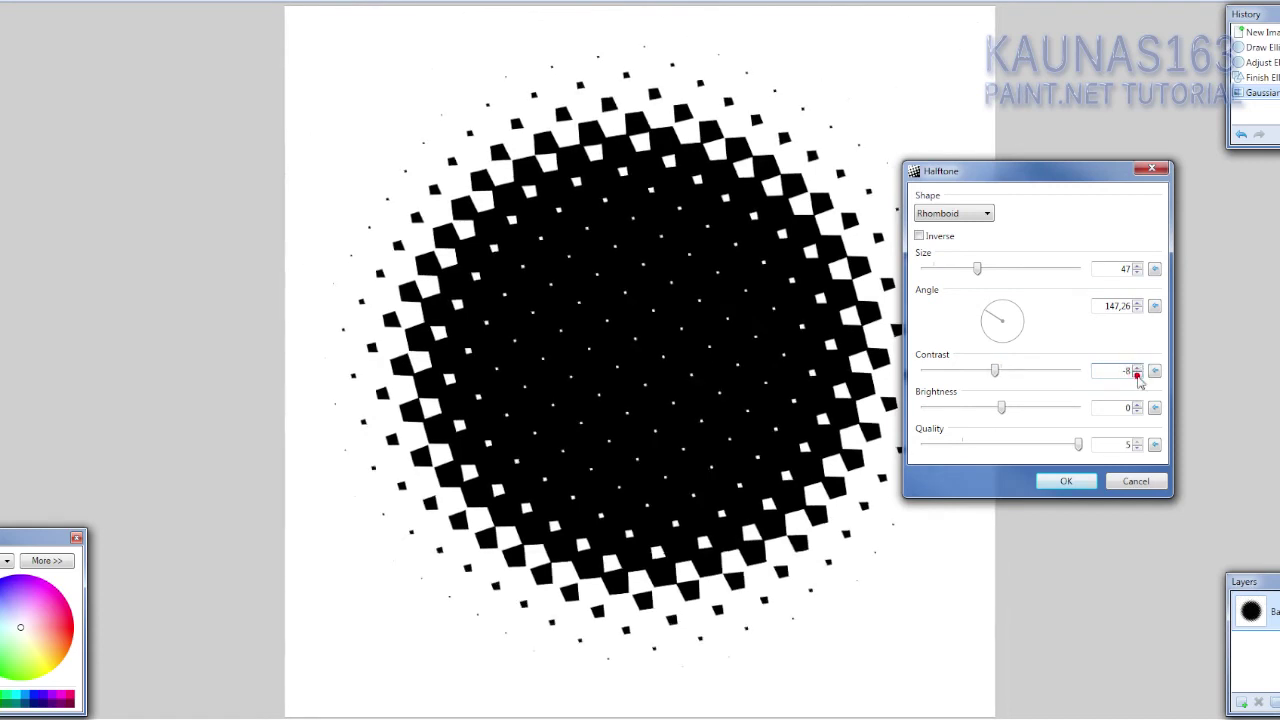
click(1137, 375)
drag(1078, 444, 962, 444)
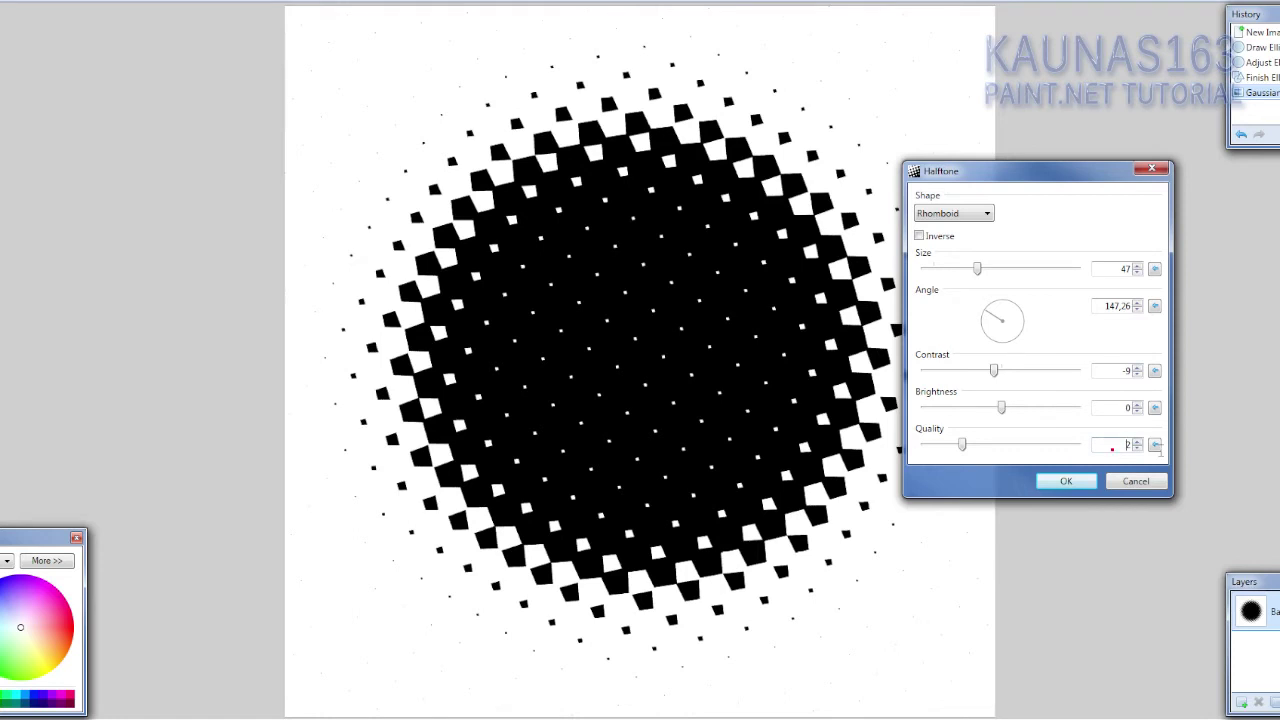
click(1112, 446)
drag(960, 446, 1086, 444)
click(1120, 446)
click(1122, 444)
click(1056, 487)
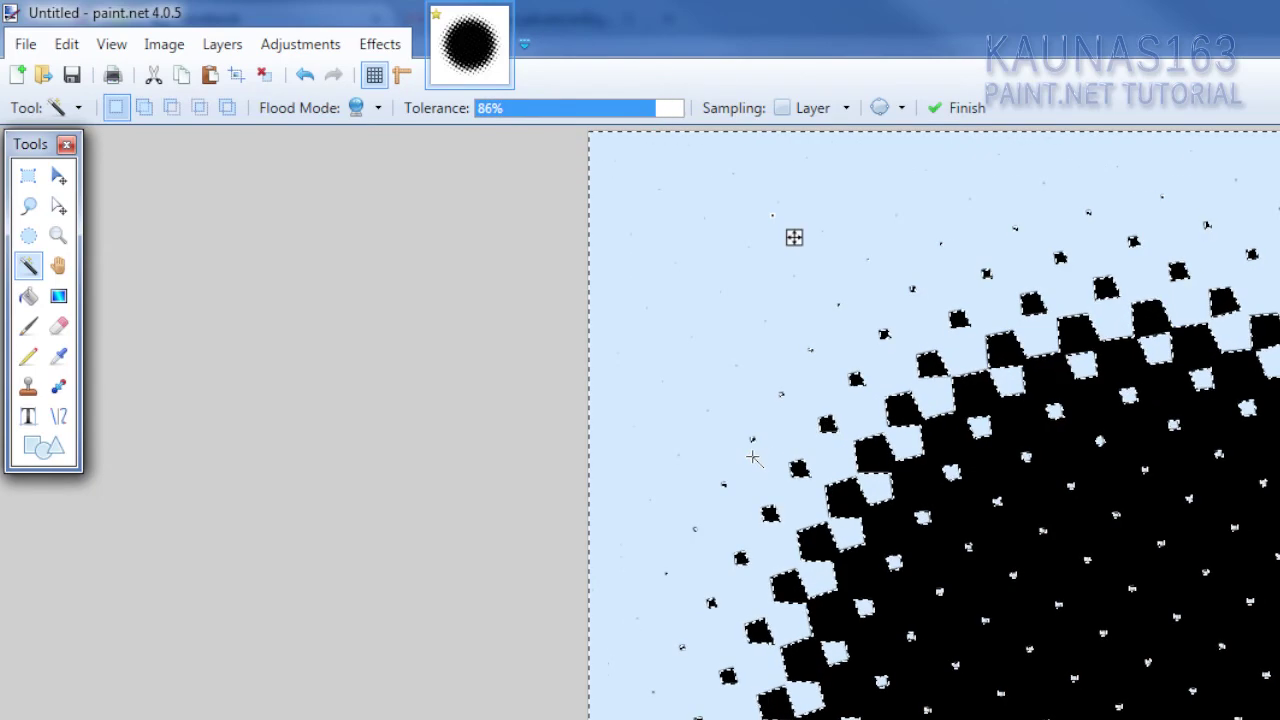
Delete the selected white background to transparency and deselect
key(Delete)
key(ctrl+d)
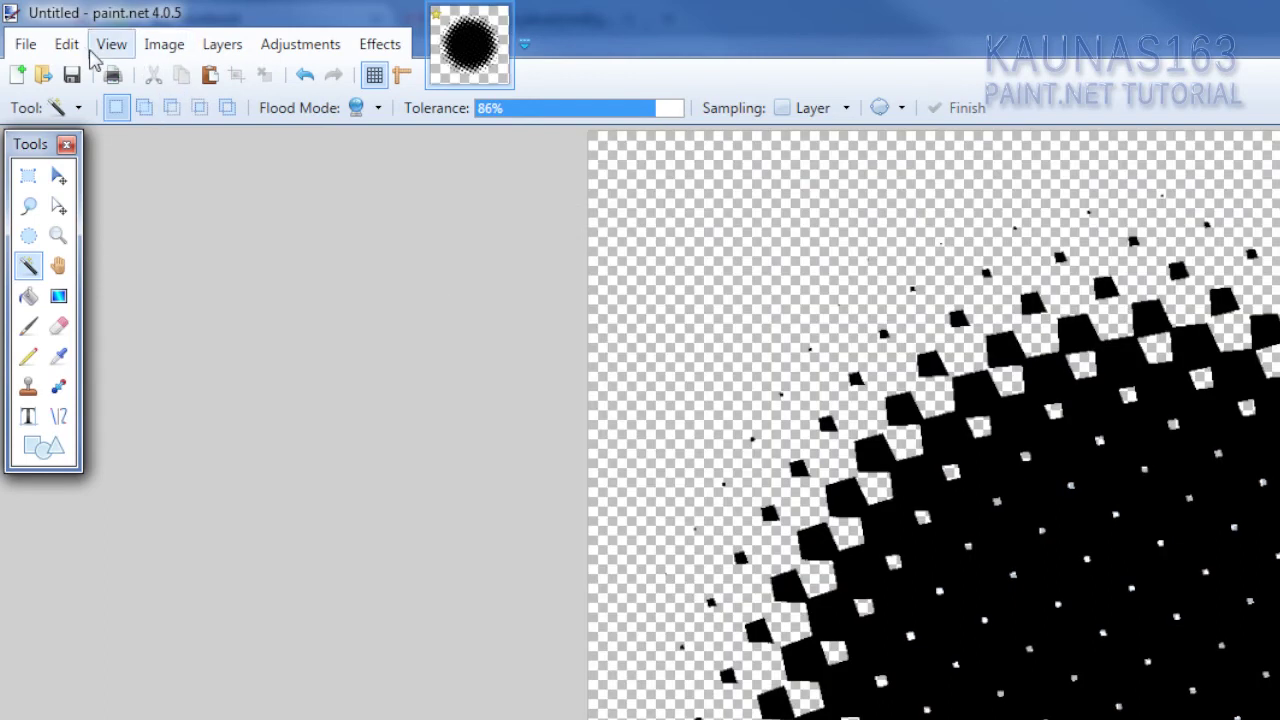
Save the image as 03.png with default PNG settings
click(22, 43)
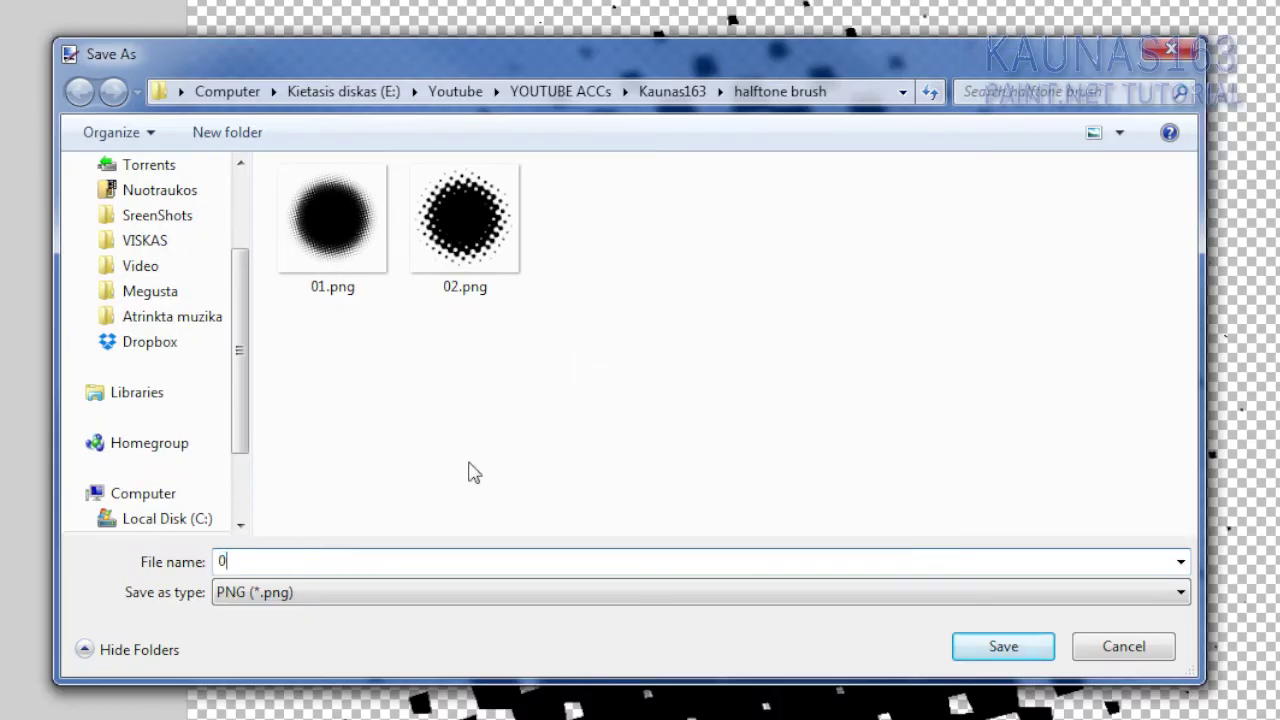
text(3)
key(Return)
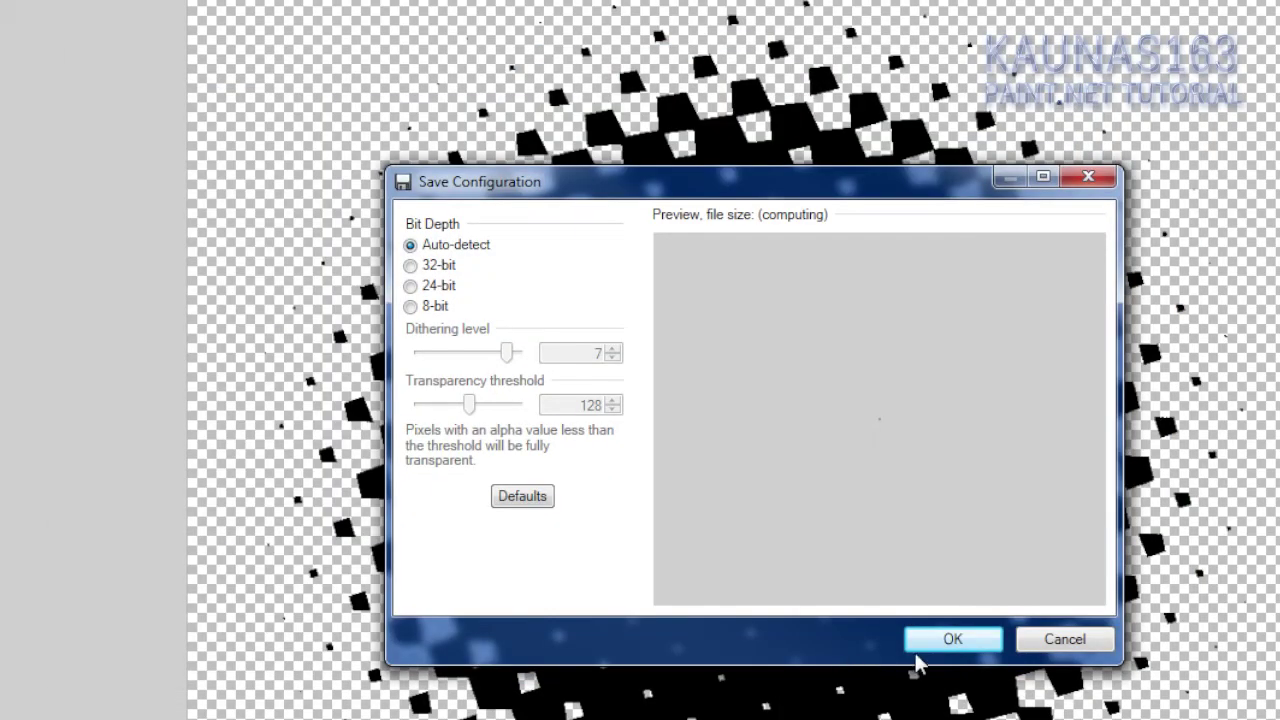
click(917, 647)
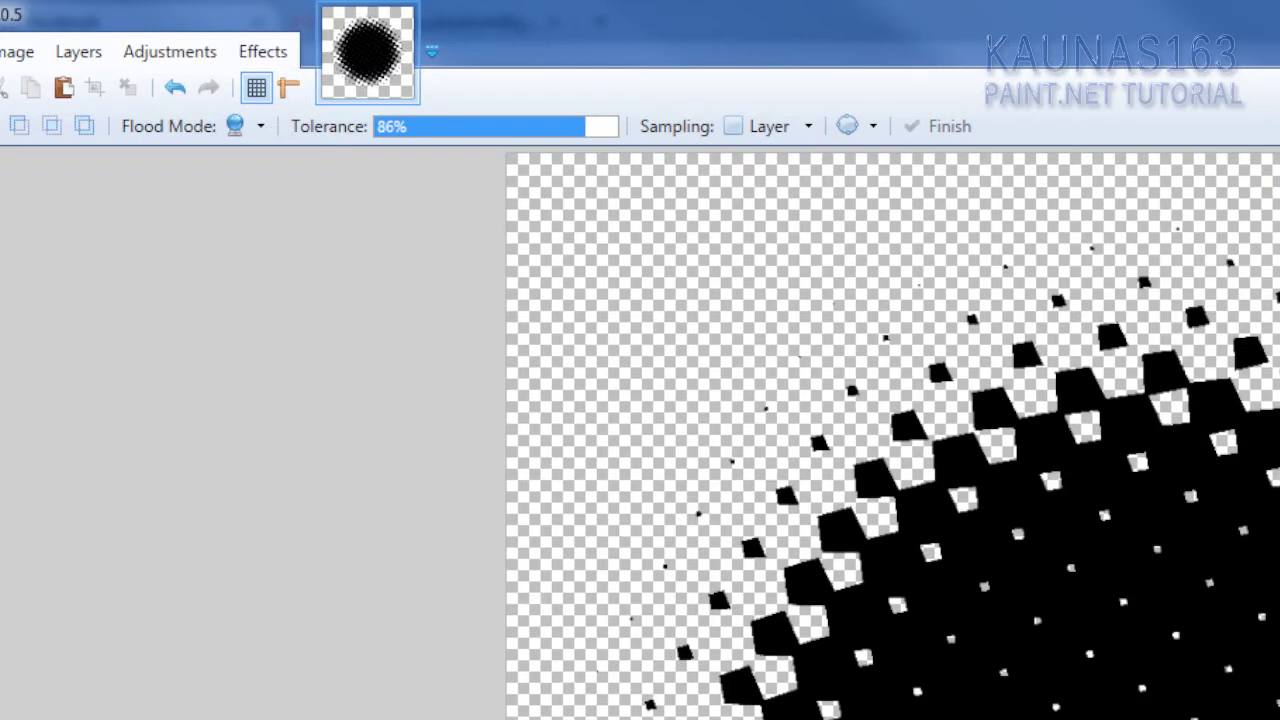
Launch CustomBrushesMini from the Effects > Tools menu
click(263, 51)
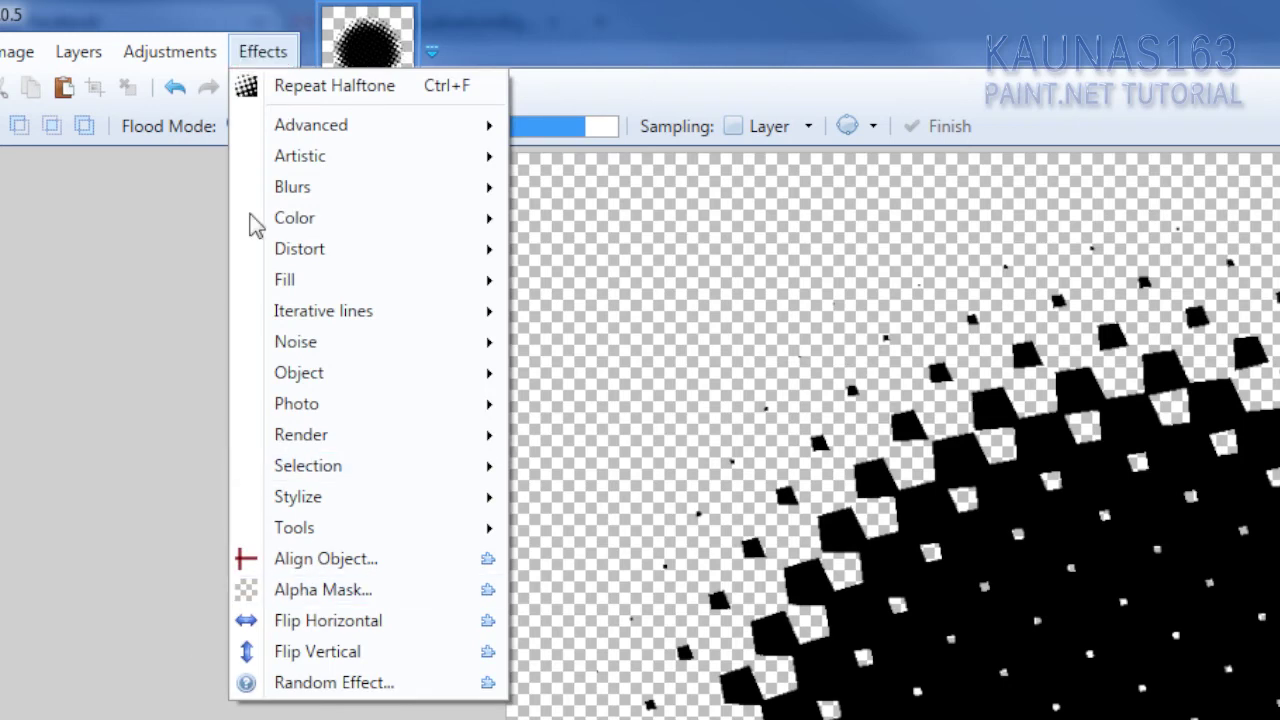
mouse_move(380, 526)
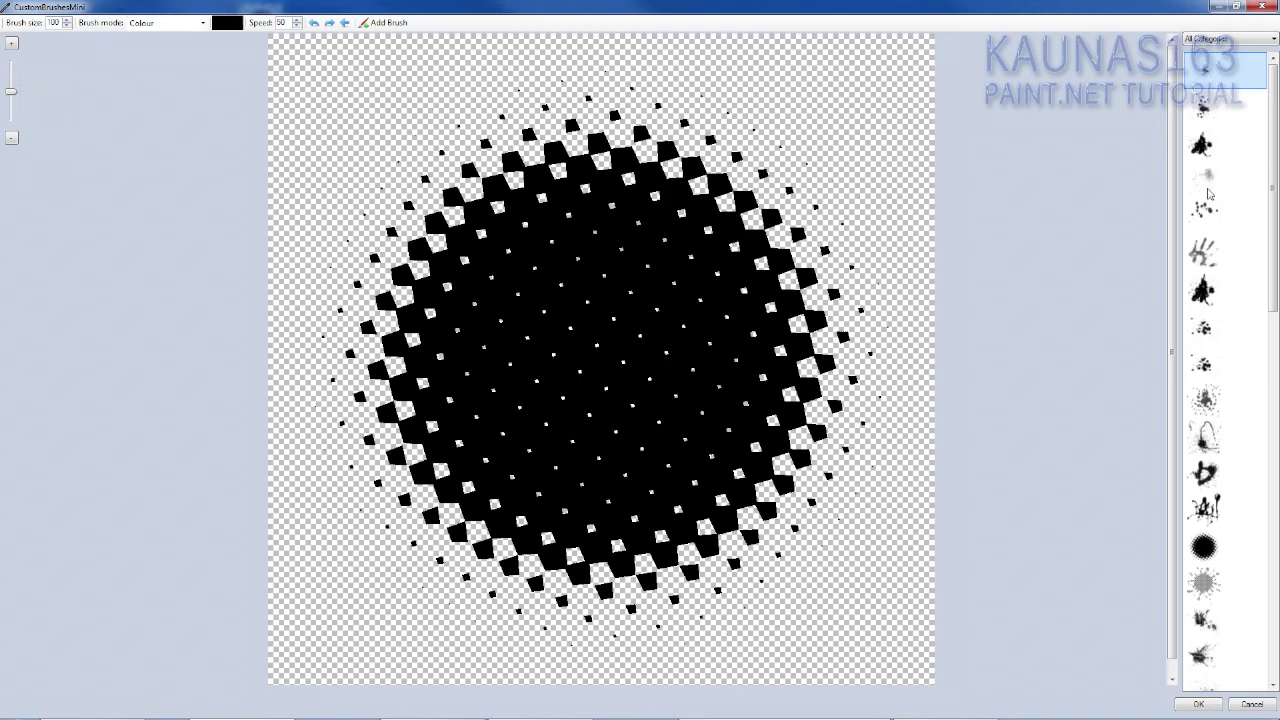
Add 03.png as a new brush and select it in the brush list
click(1200, 140)
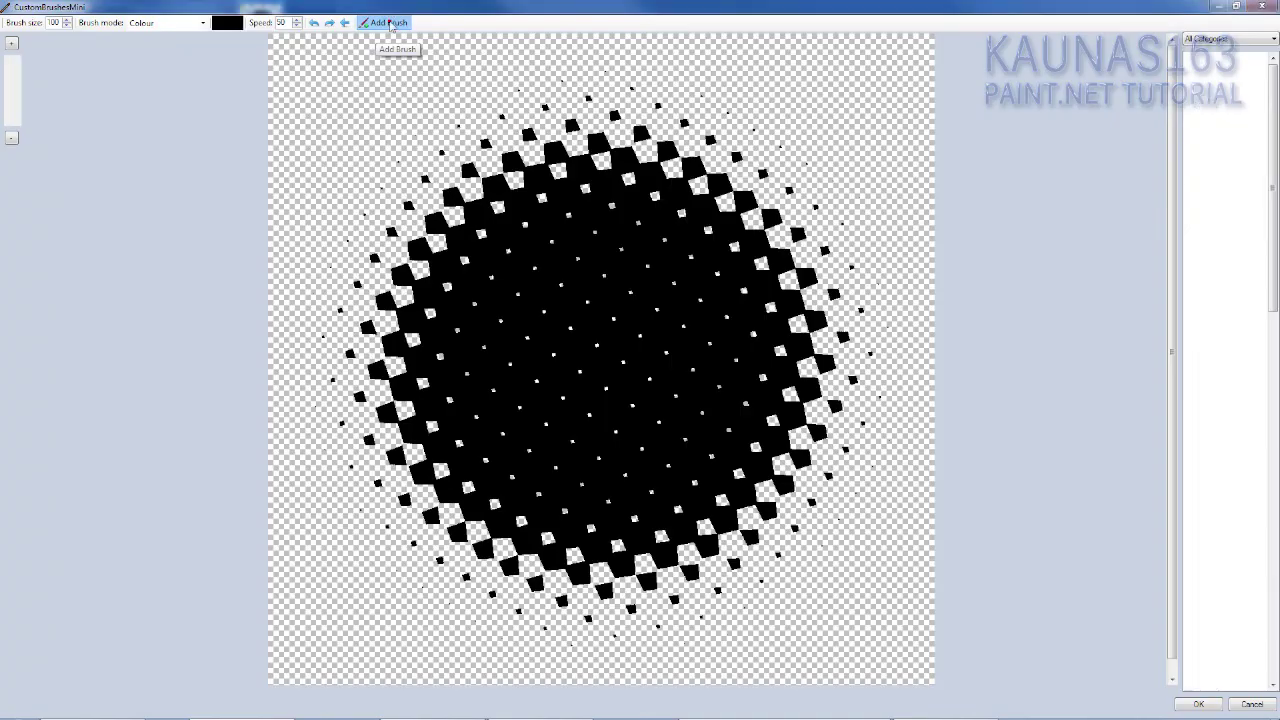
click(472, 72)
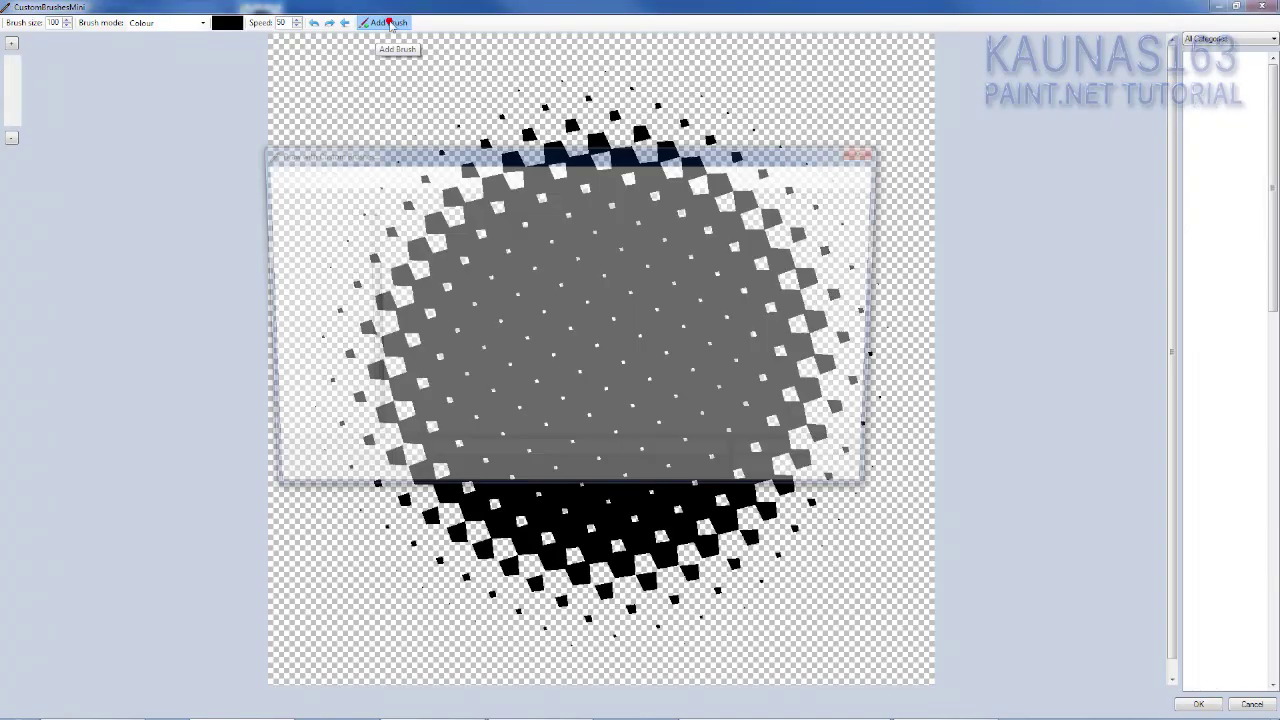
double_click(539, 265)
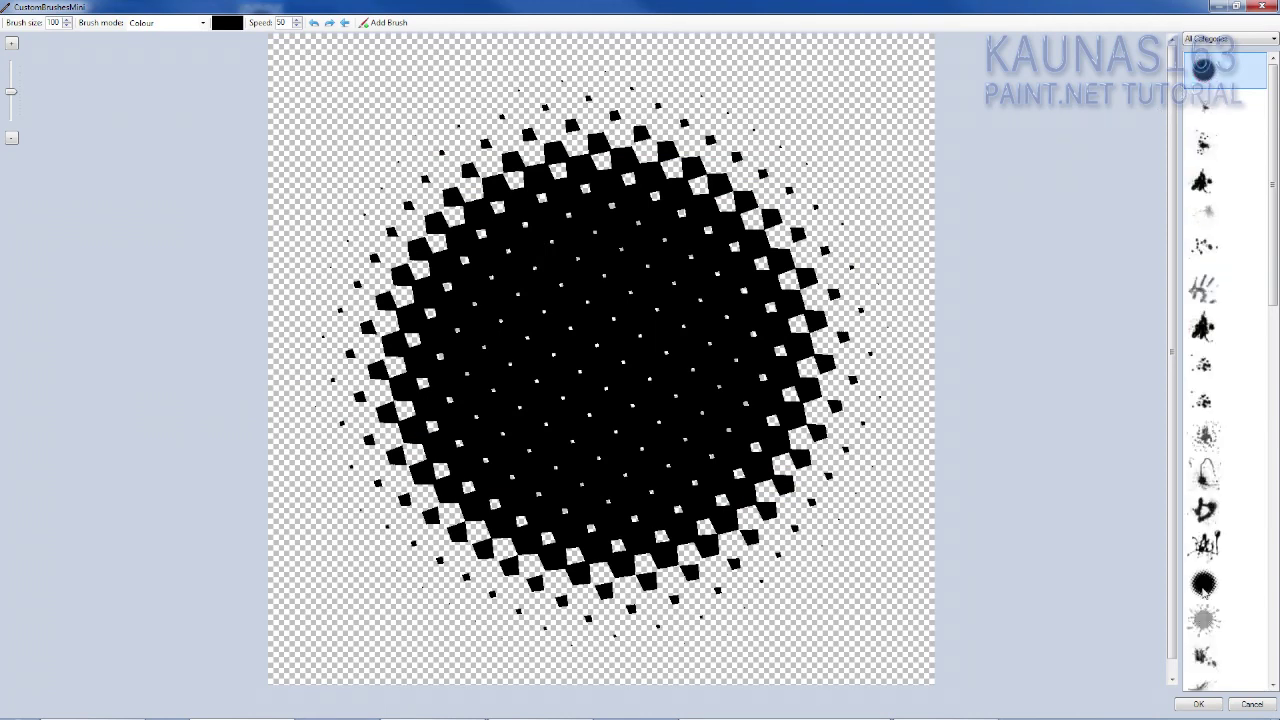
click(1204, 588)
scroll(1233, 278, down, 3)
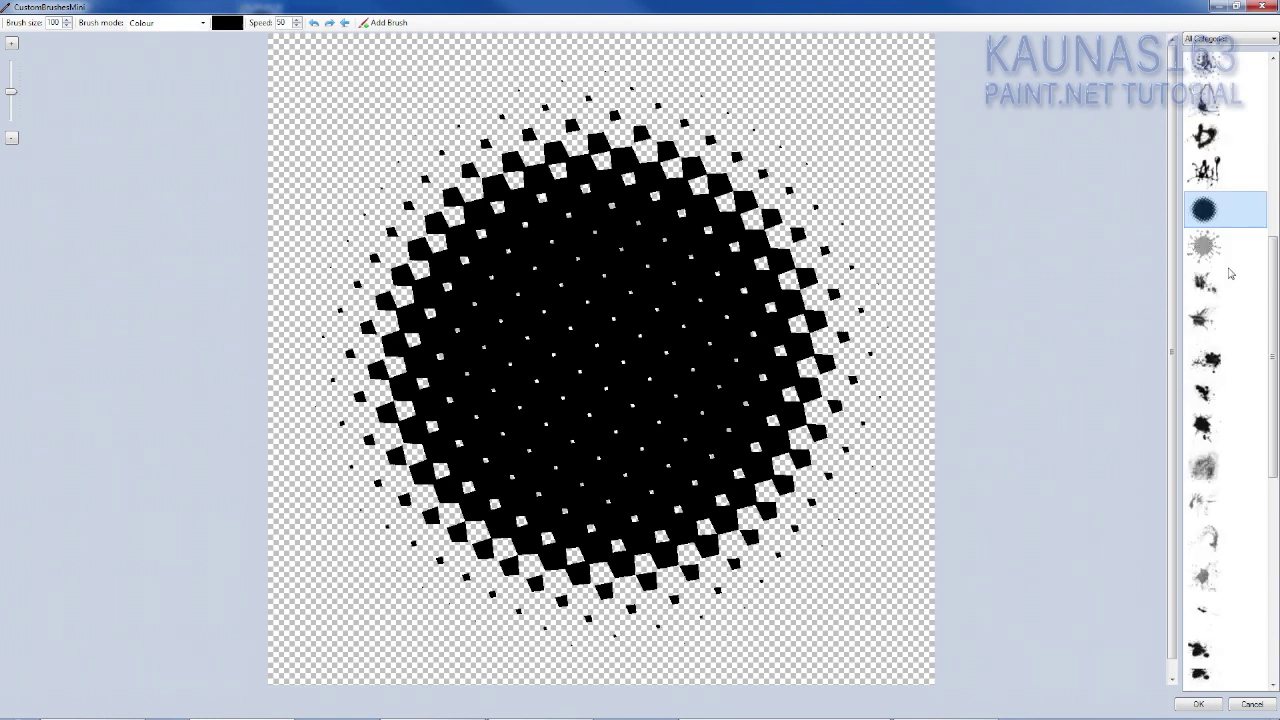
scroll(1230, 273, down, 1)
Set brush size to 500 and stamp seven halftone circles around the canvas
double_click(52, 22)
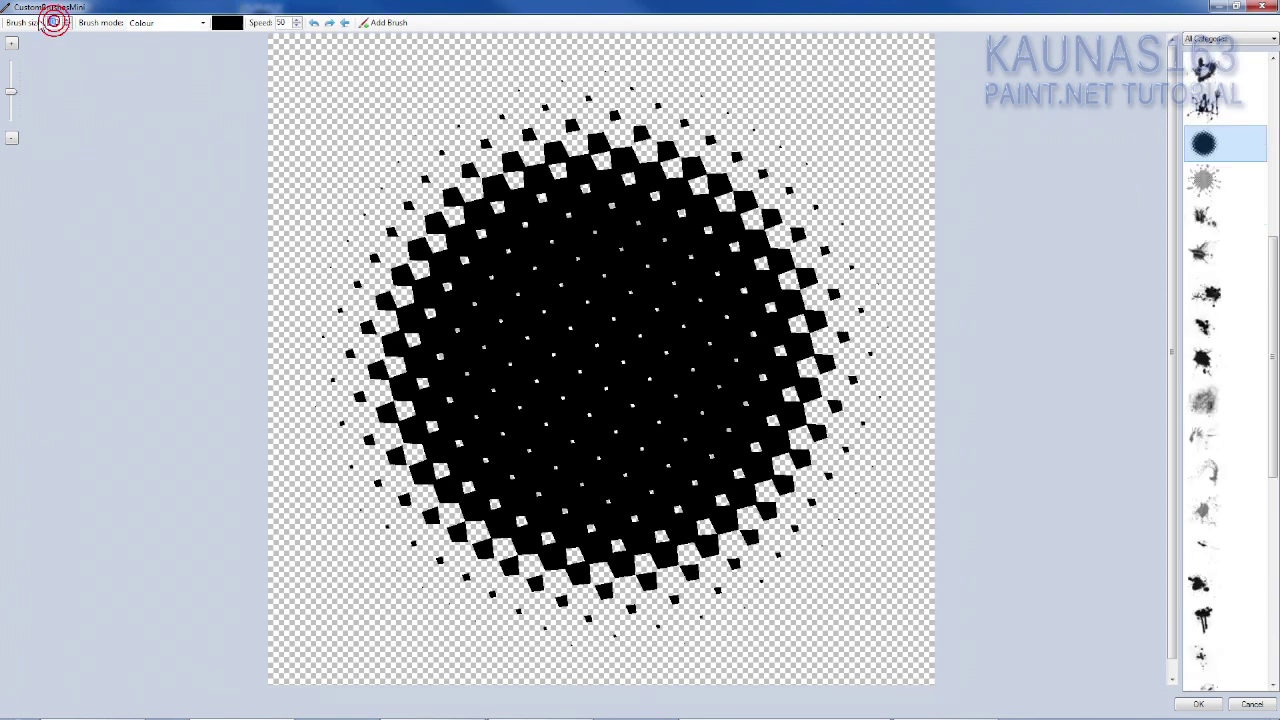
text(500)
click(811, 84)
click(712, 108)
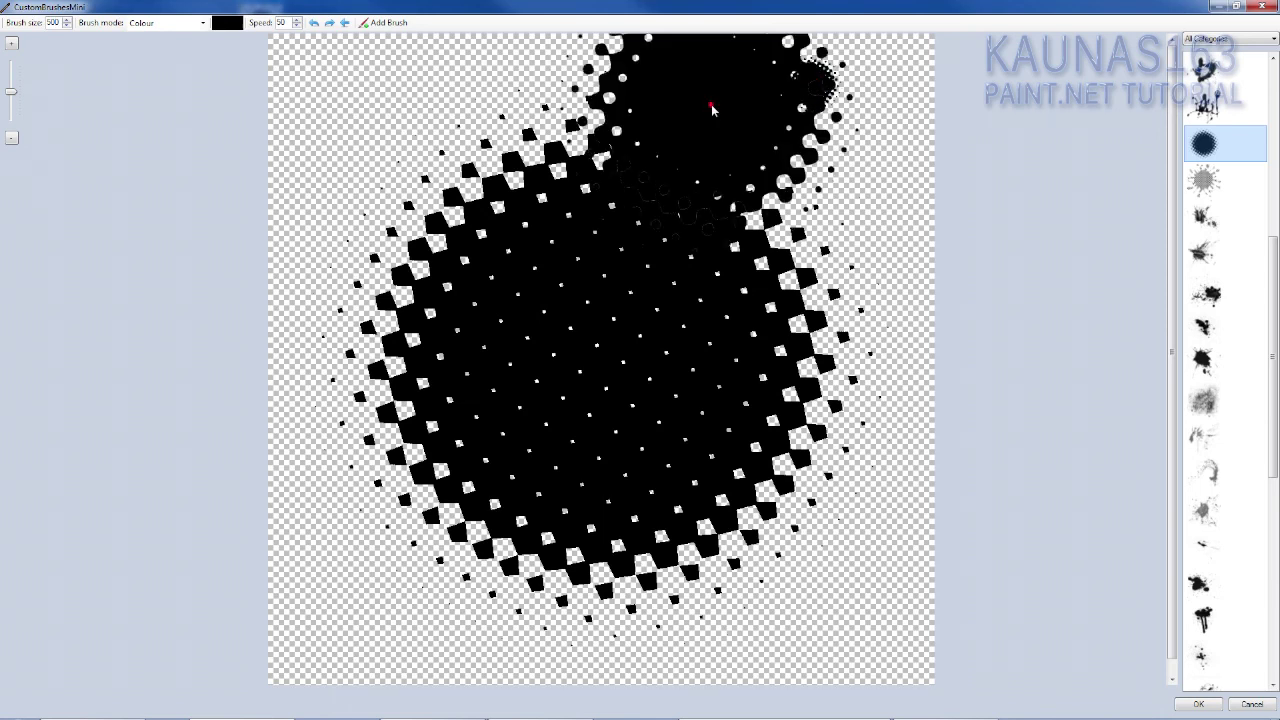
click(830, 558)
click(383, 166)
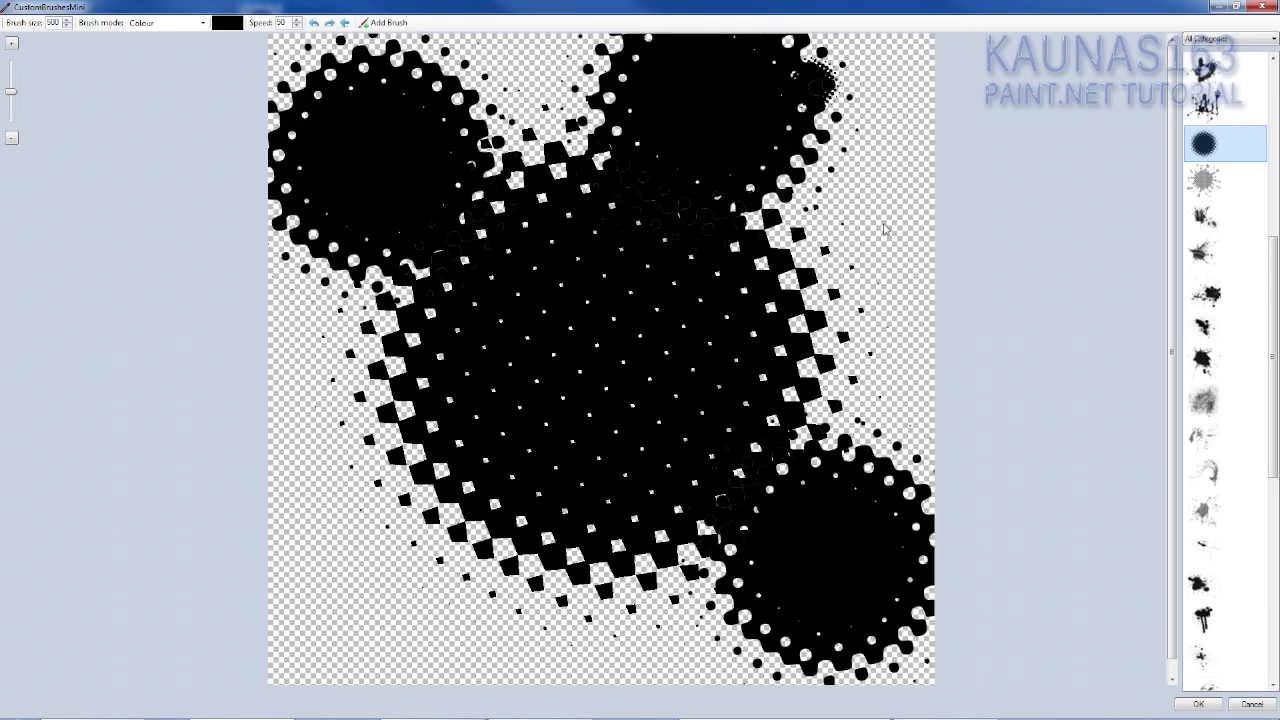
click(683, 291)
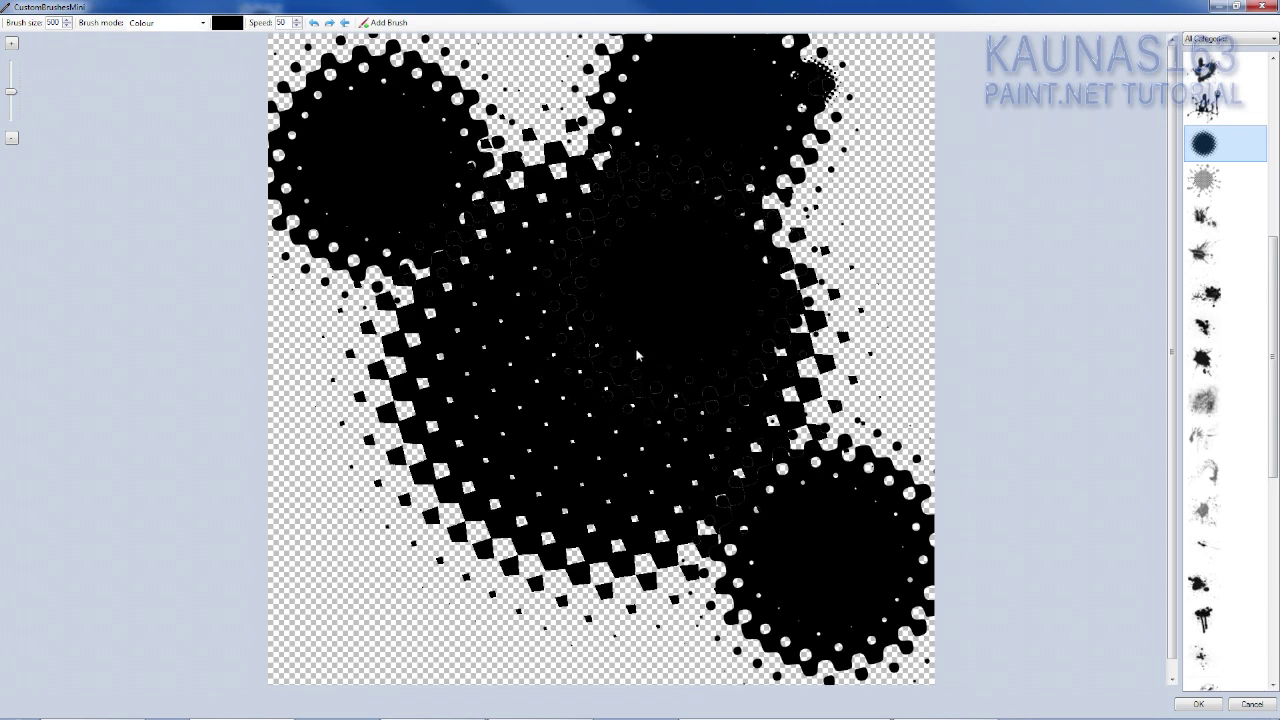
click(477, 549)
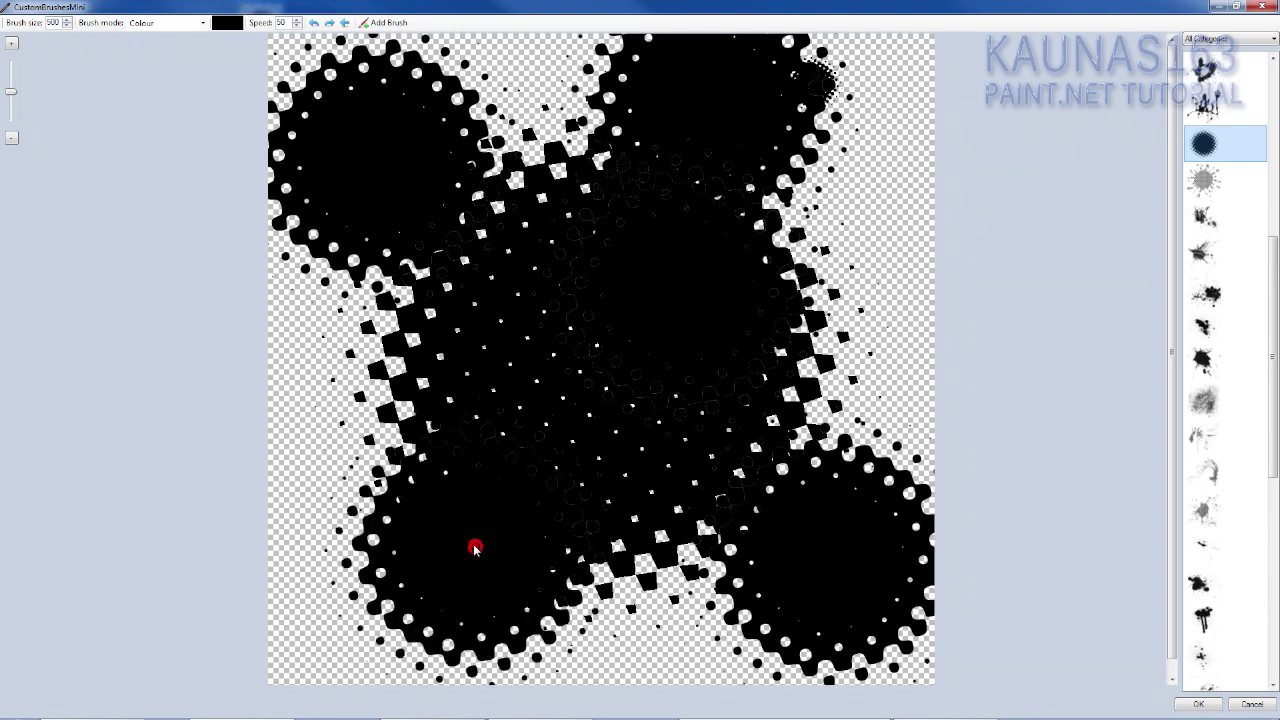
click(367, 461)
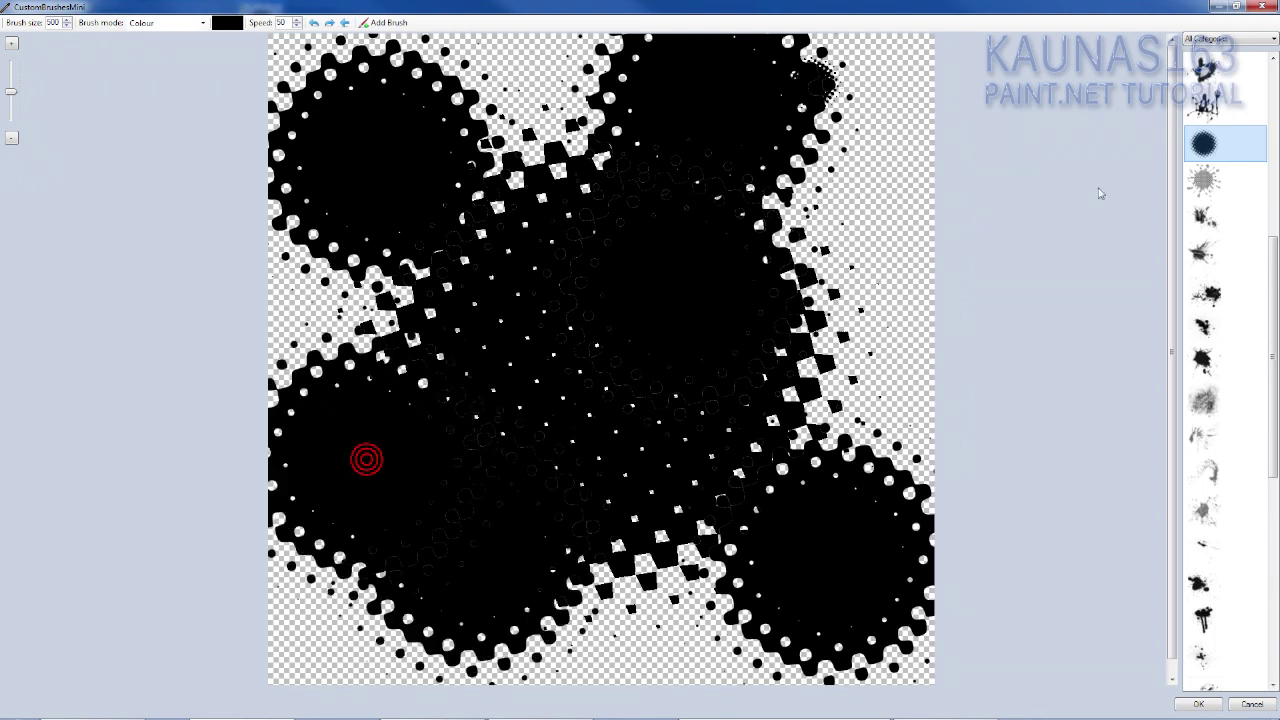
Reselect the halftone brush and stamp five more circles across the canvas
scroll(1212, 313, down, 10)
scroll(1211, 313, down, 1)
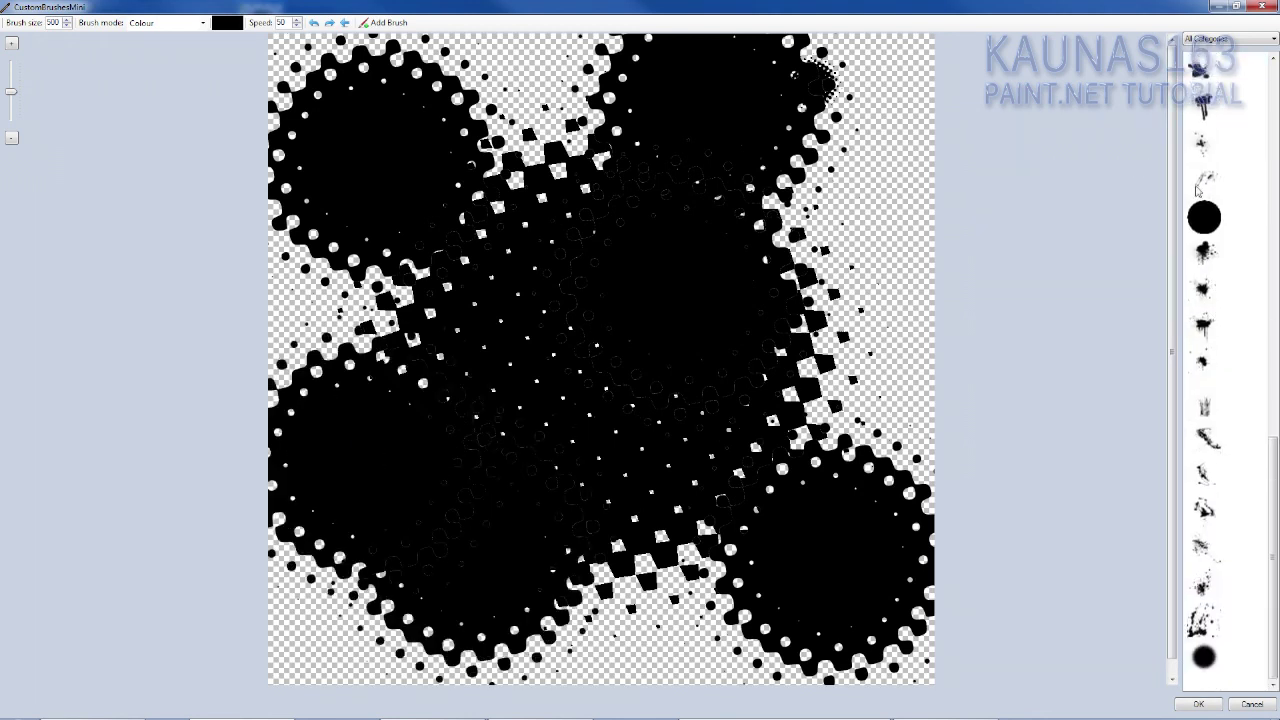
click(1204, 216)
scroll(1210, 300, up, 10)
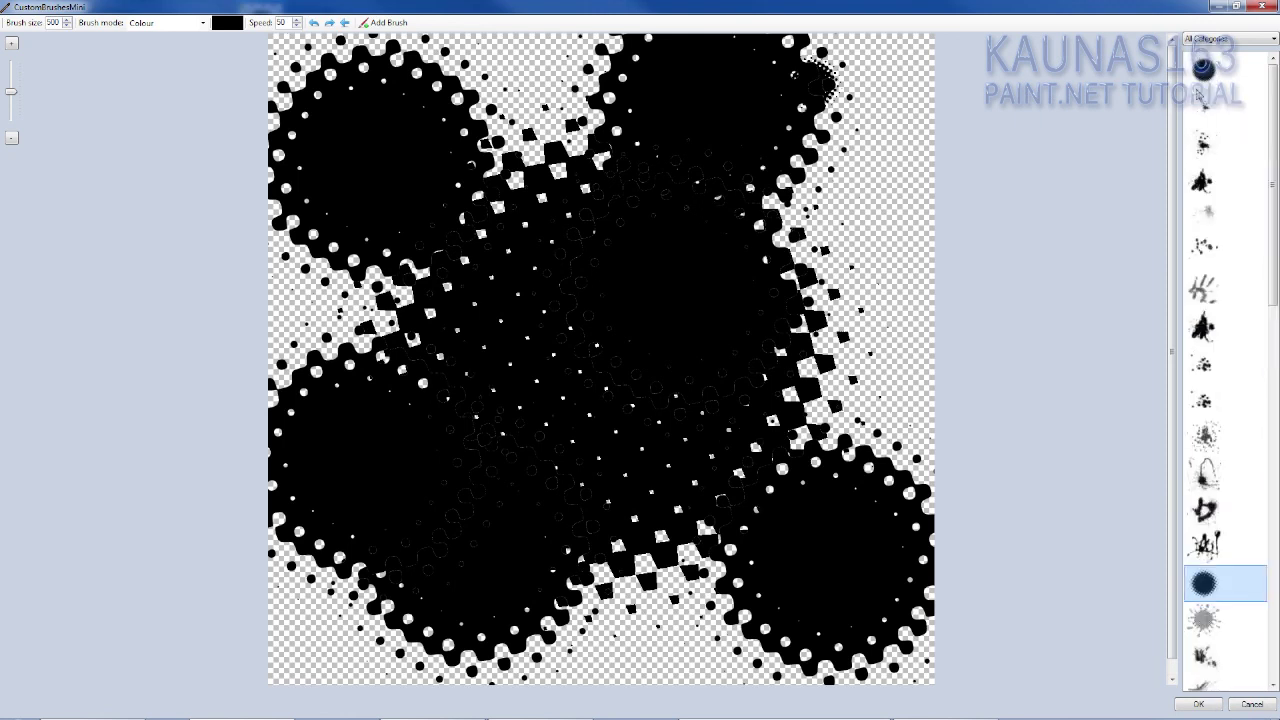
click(840, 174)
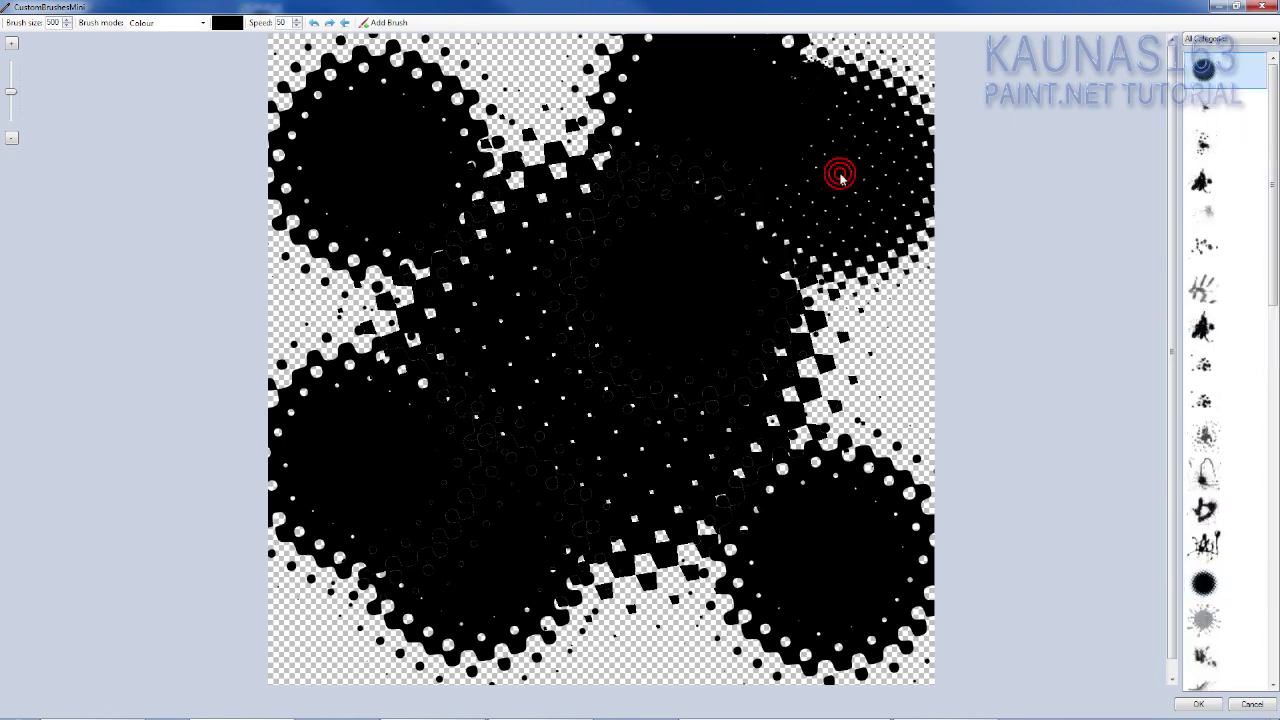
click(896, 345)
click(504, 90)
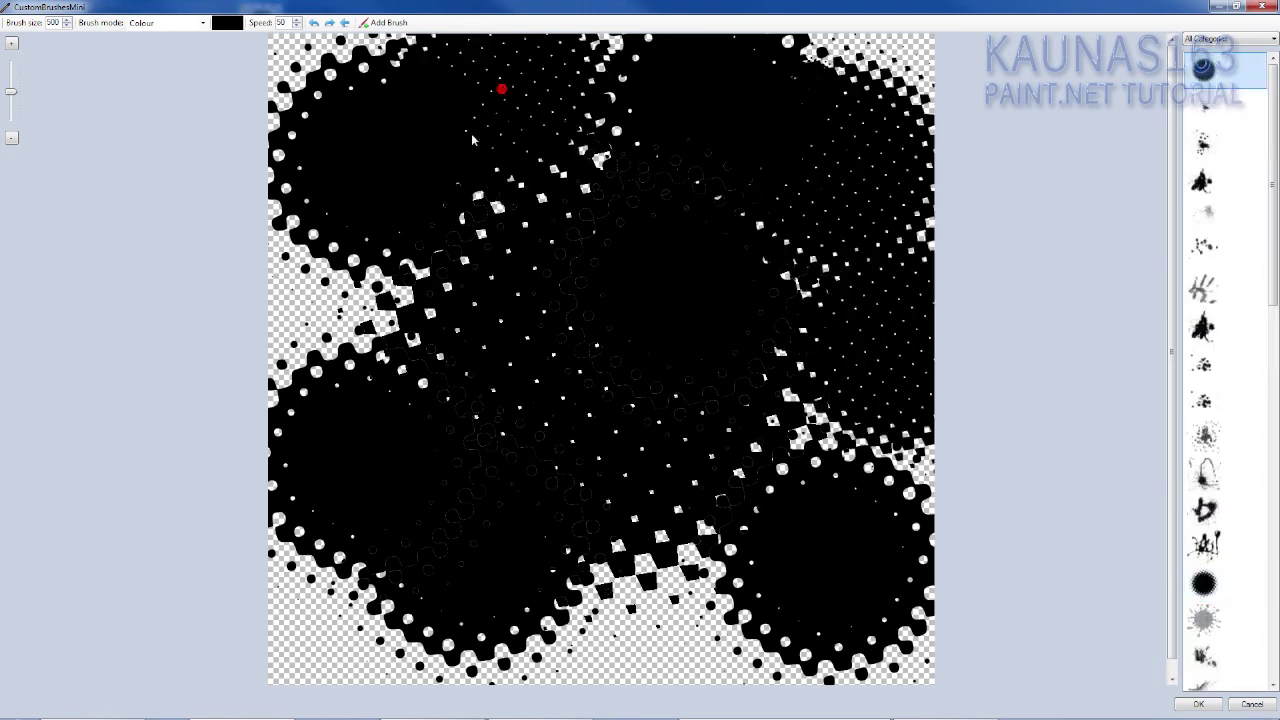
click(360, 246)
click(628, 242)
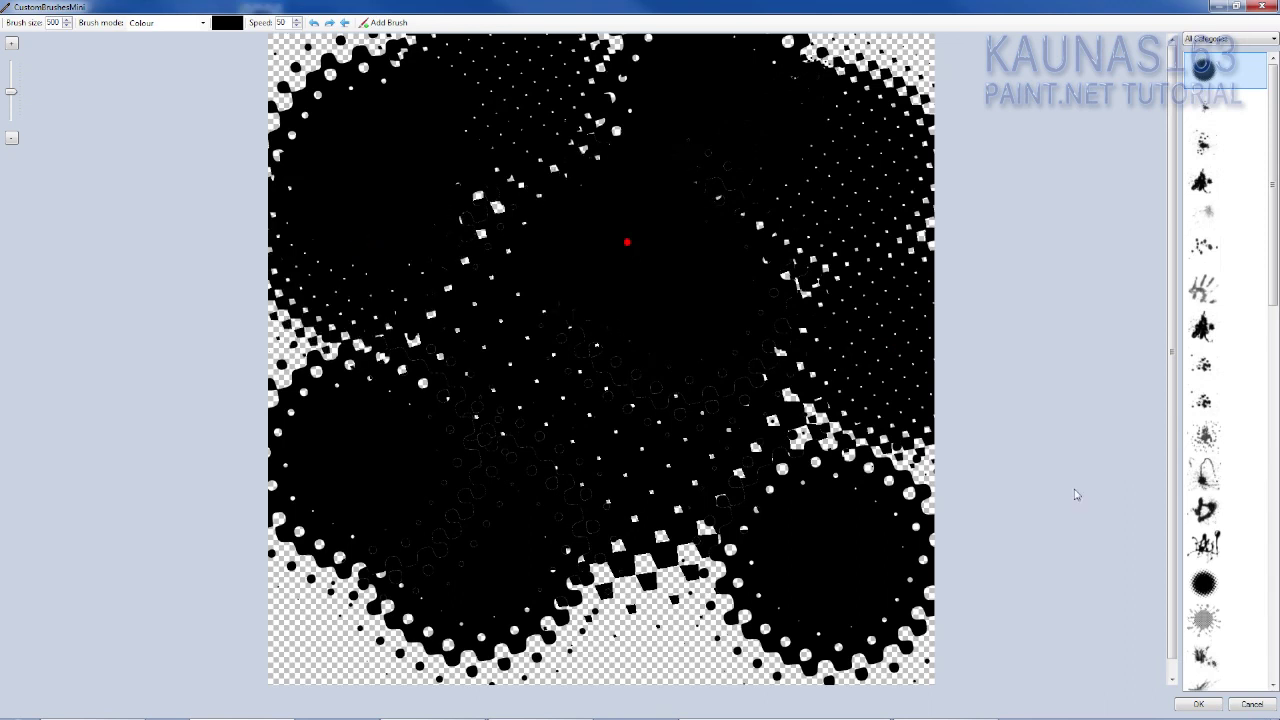